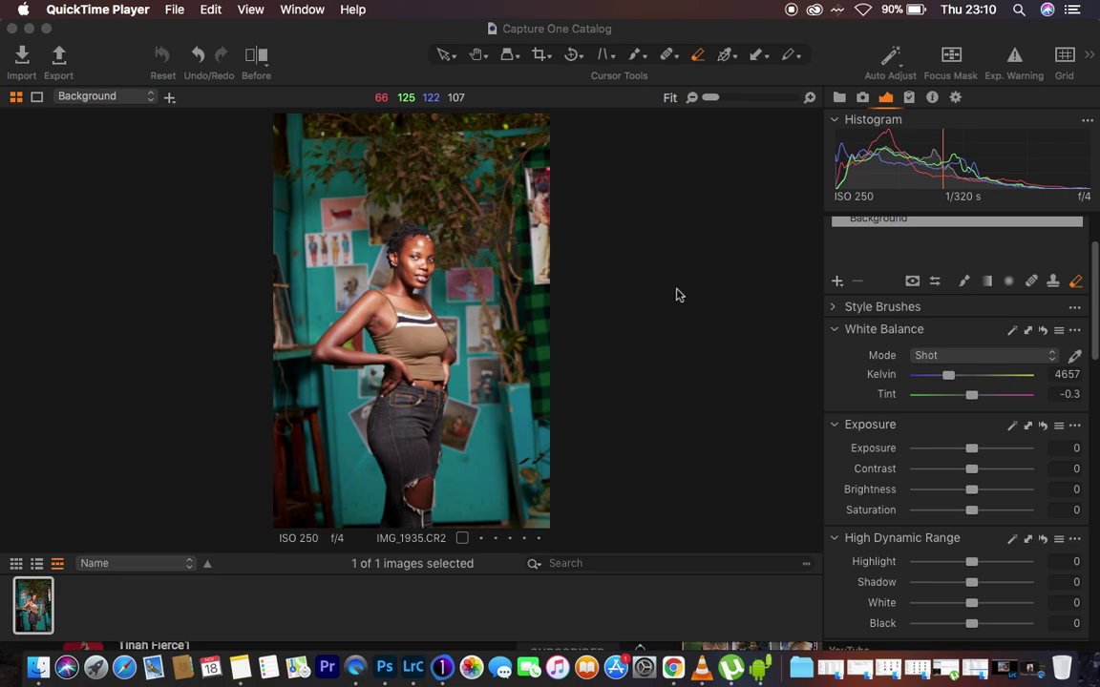
Step: Switch to Capture One and apply the Migration workspace
{"action": "left_click", "coordinate": [698, 333]}
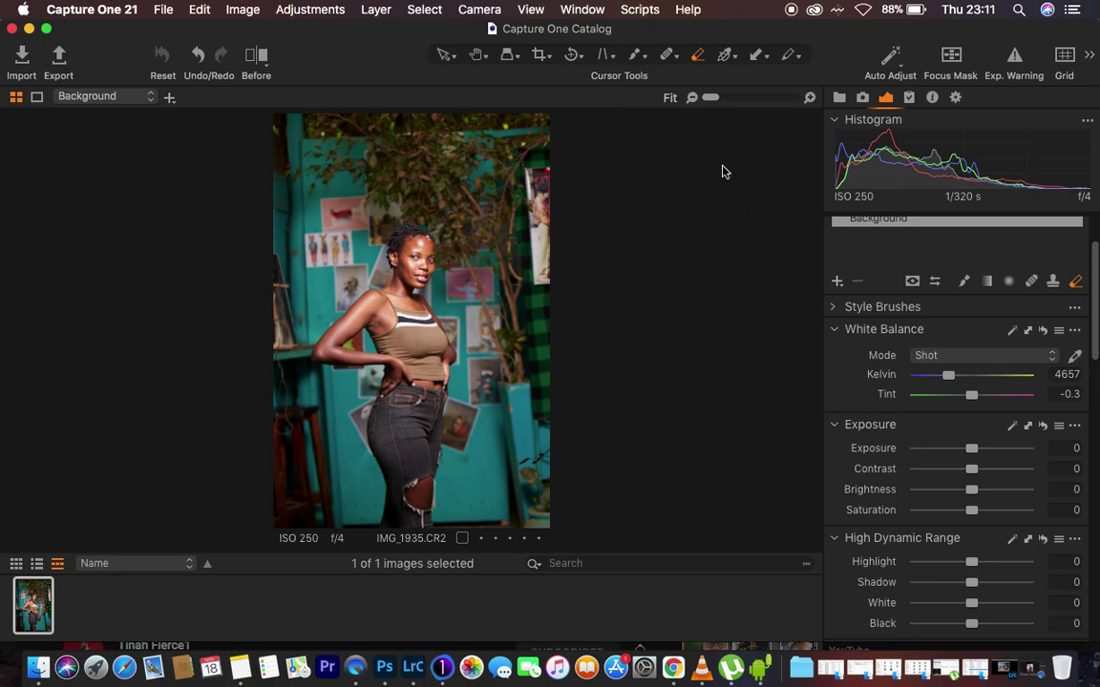
{"action": "left_click", "coordinate": [582, 9]}
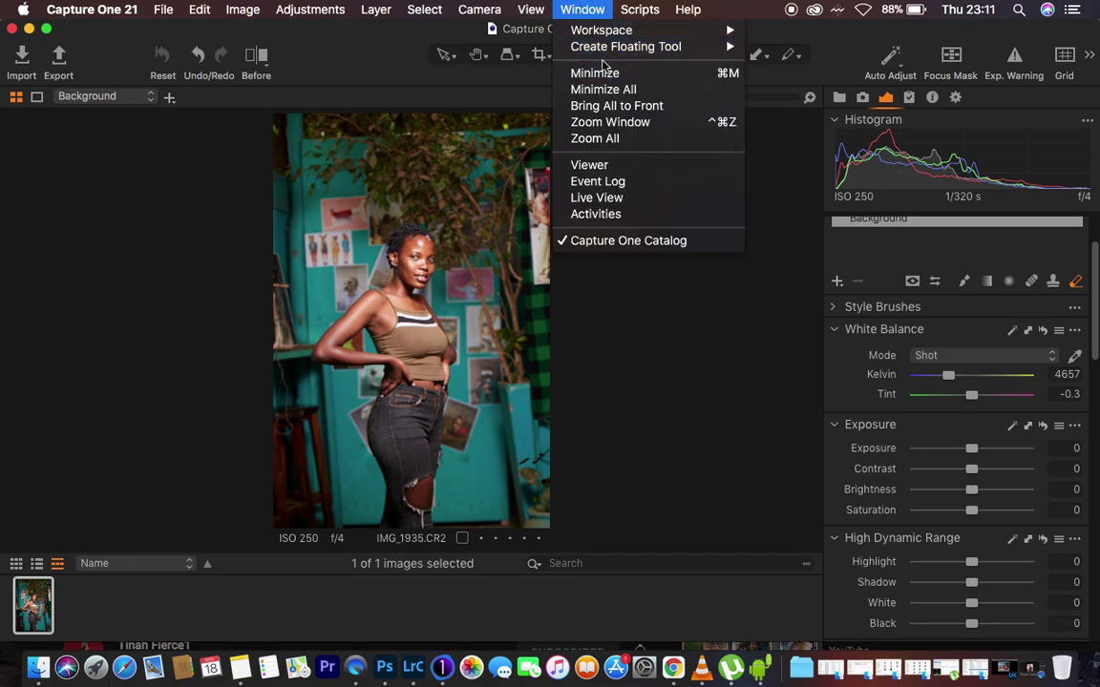
{"action": "mouse_move", "coordinate": [611, 30]}
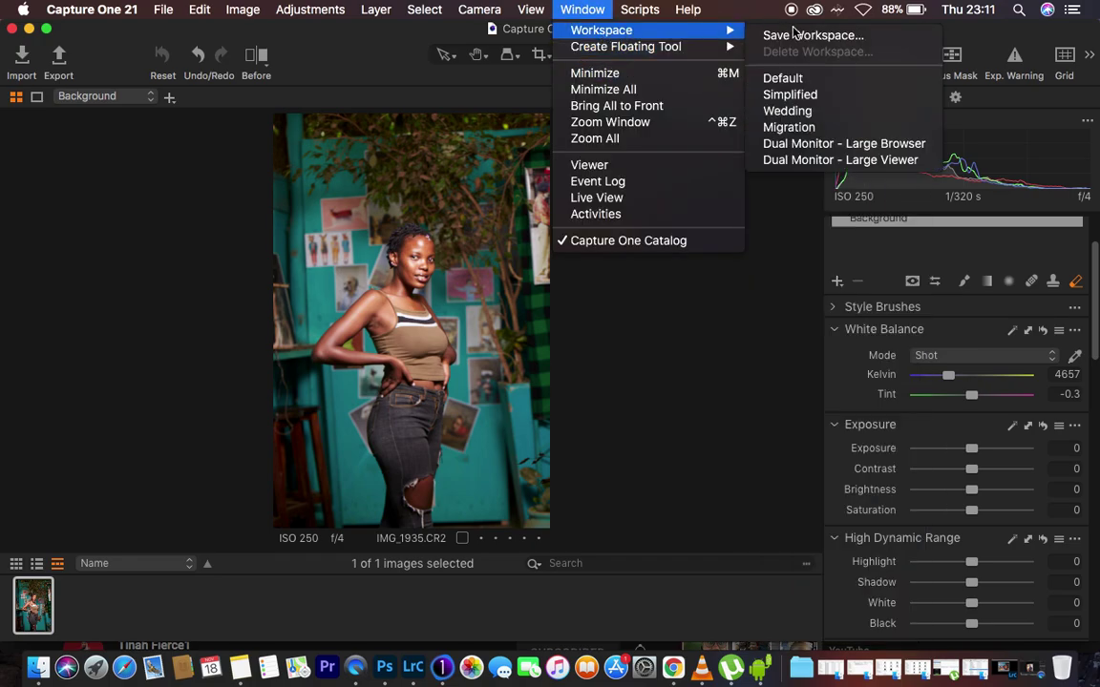
{"action": "left_click", "coordinate": [798, 128]}
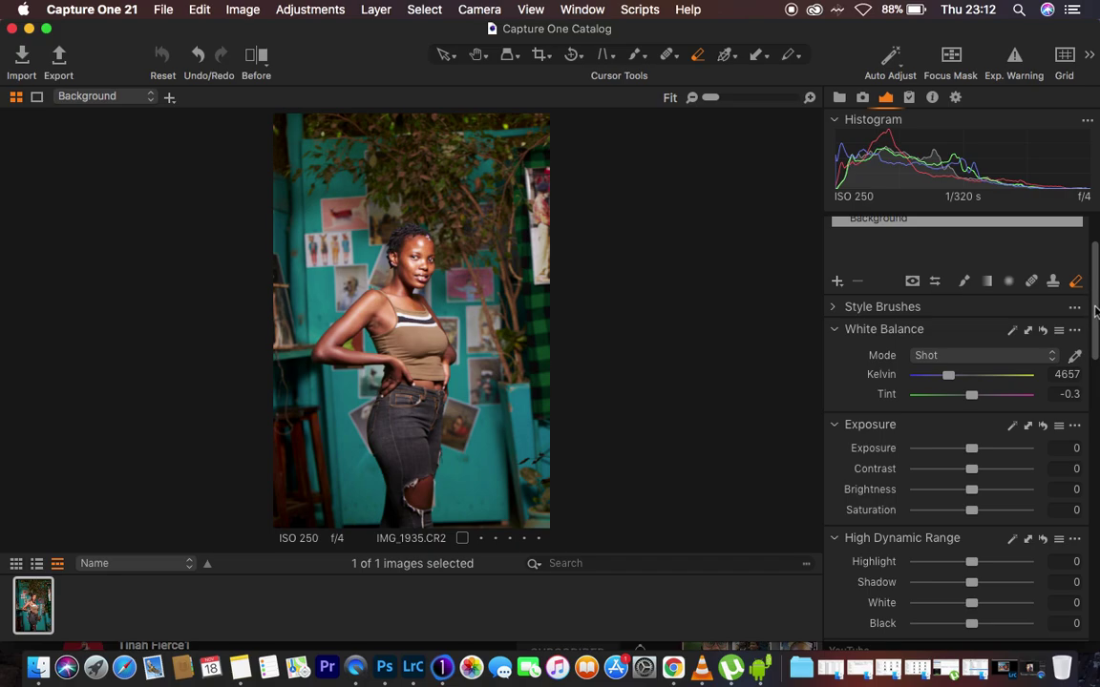
Step: Set the High Dynamic Range values to Highlight -100, White -100 and Black -17
{"action": "left_click", "coordinate": [1095, 329]}
{"action": "left_click_drag", "start_coordinate": [1096, 329], "coordinate": [1095, 373]}
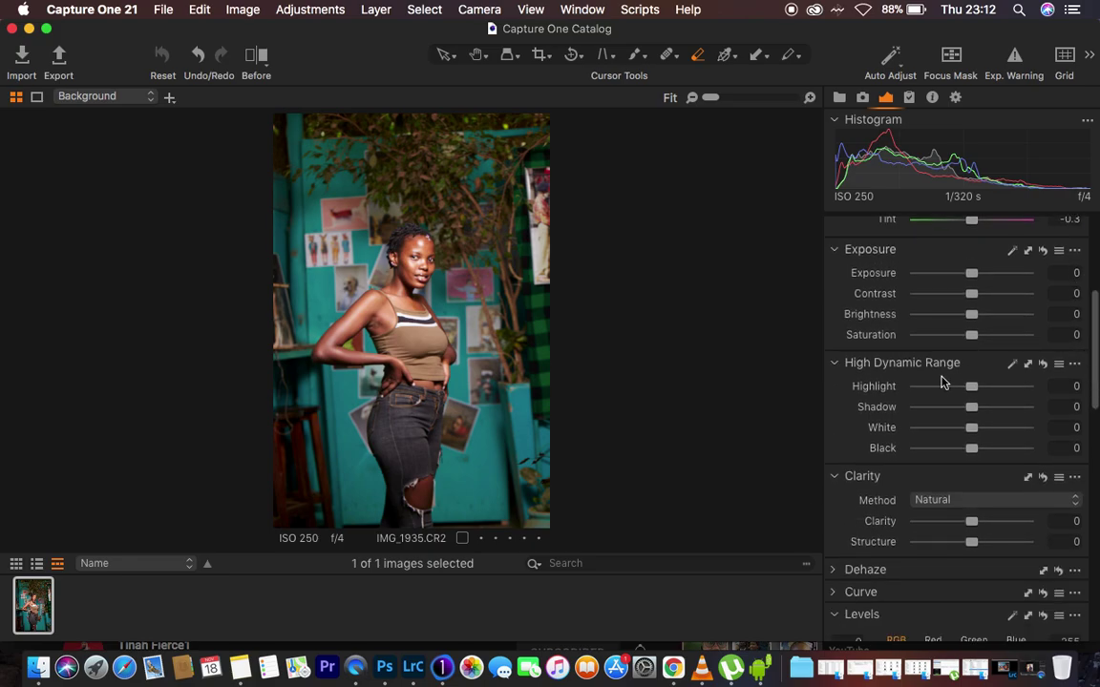
{"action": "left_click_drag", "start_coordinate": [949, 387], "coordinate": [798, 401]}
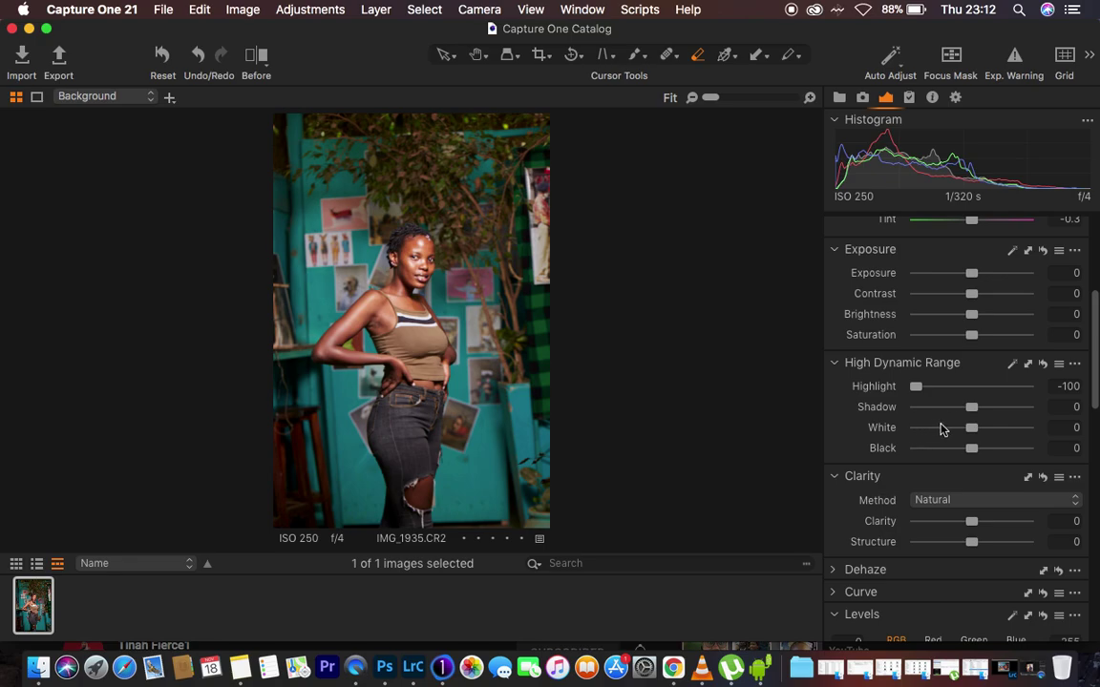
{"action": "left_click_drag", "start_coordinate": [960, 431], "coordinate": [815, 430]}
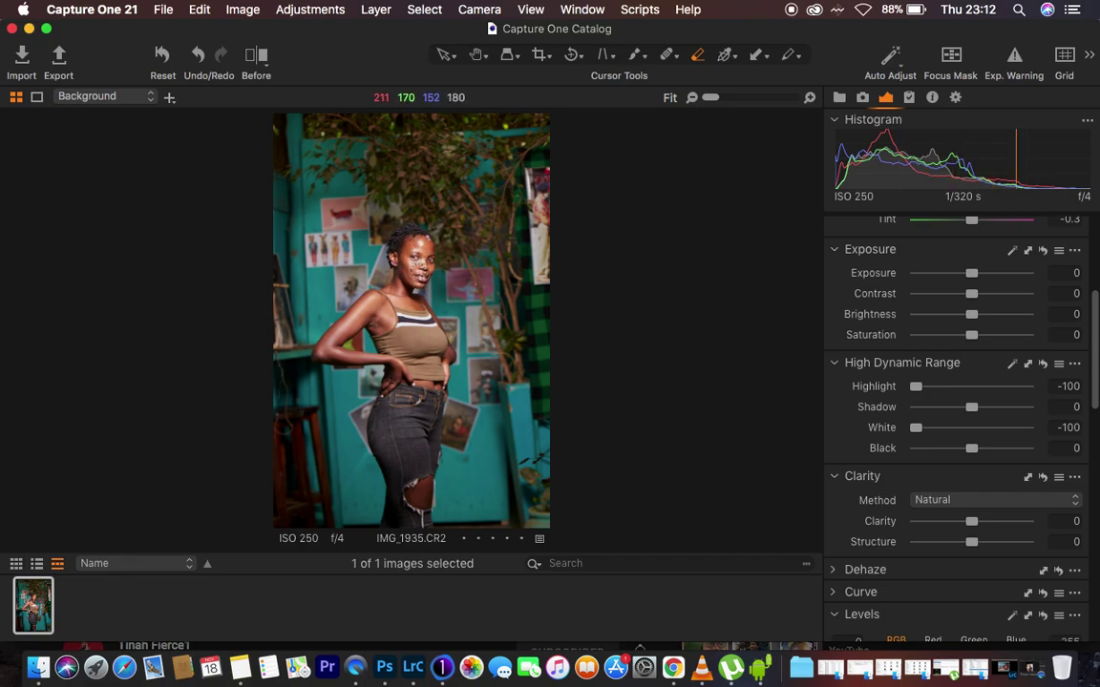
{"action": "left_click_drag", "start_coordinate": [974, 452], "coordinate": [965, 452]}
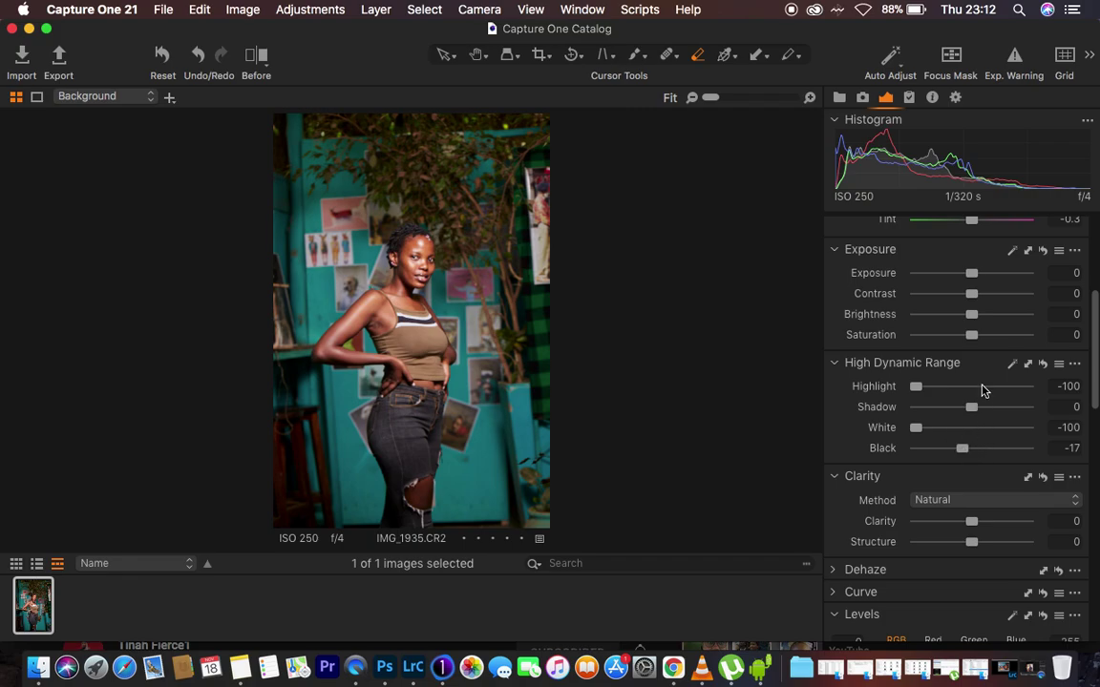
Step: Set the photo's contrast to 6 and its clarity to 5
{"action": "left_click_drag", "start_coordinate": [972, 299], "coordinate": [980, 300]}
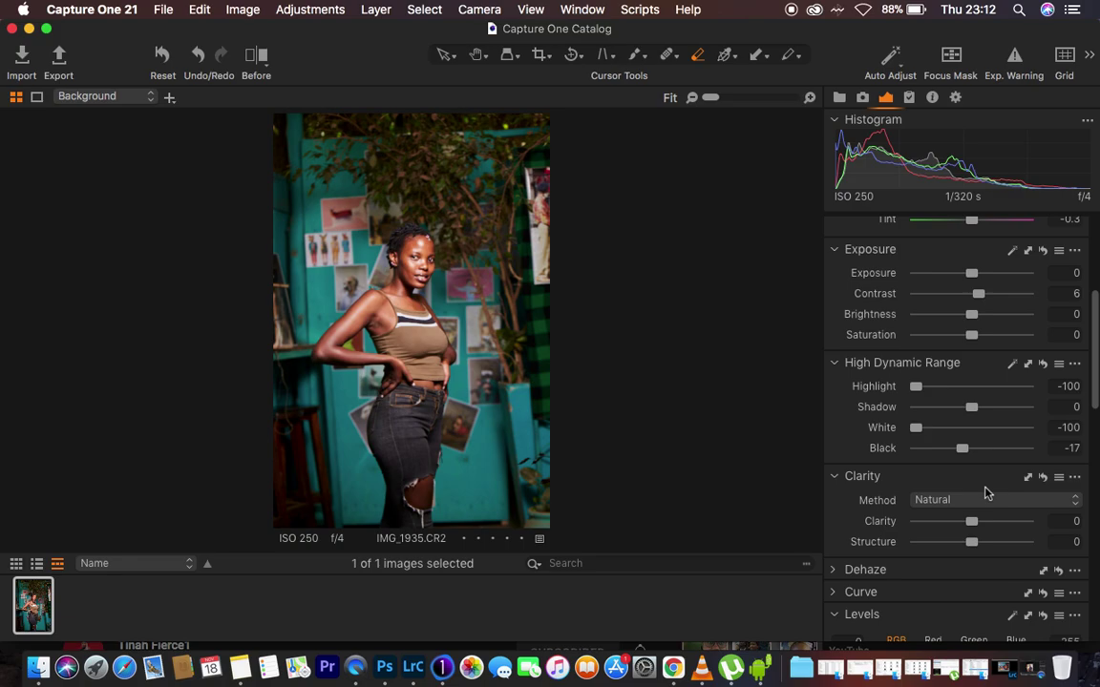
{"action": "left_click_drag", "start_coordinate": [970, 523], "coordinate": [976, 524]}
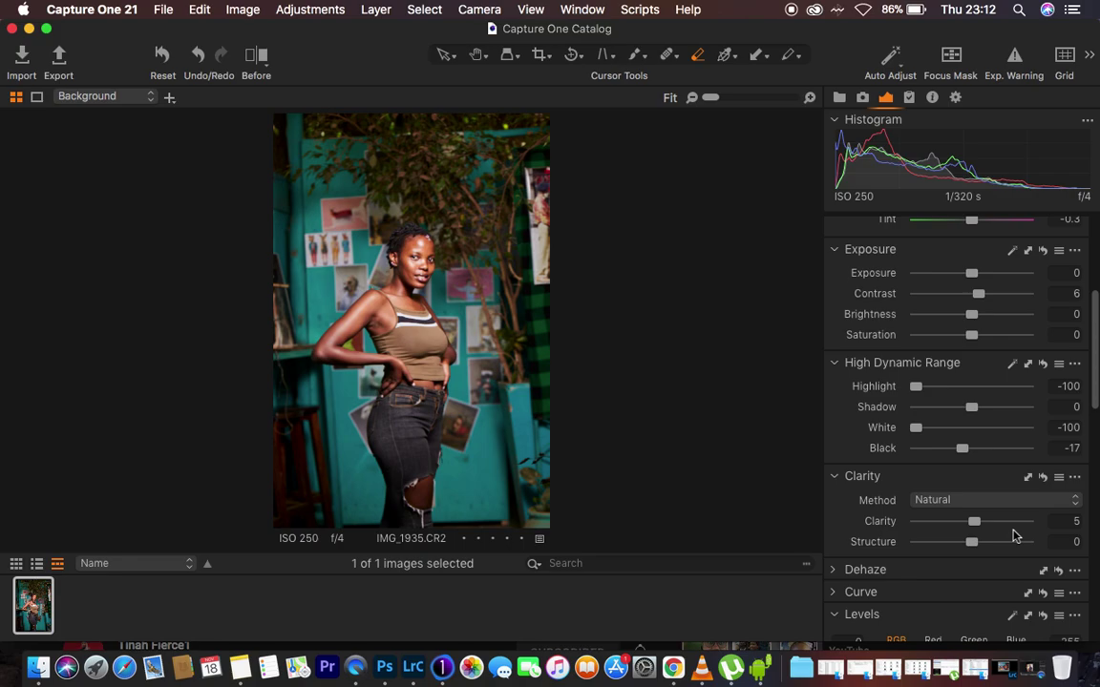
Step: Change the ICC profile in the Base Characteristics to Canon EOS-6D ProStandard
{"action": "scroll", "coordinate": [406, 234], "scroll_direction": "up", "scroll_amount": 5}
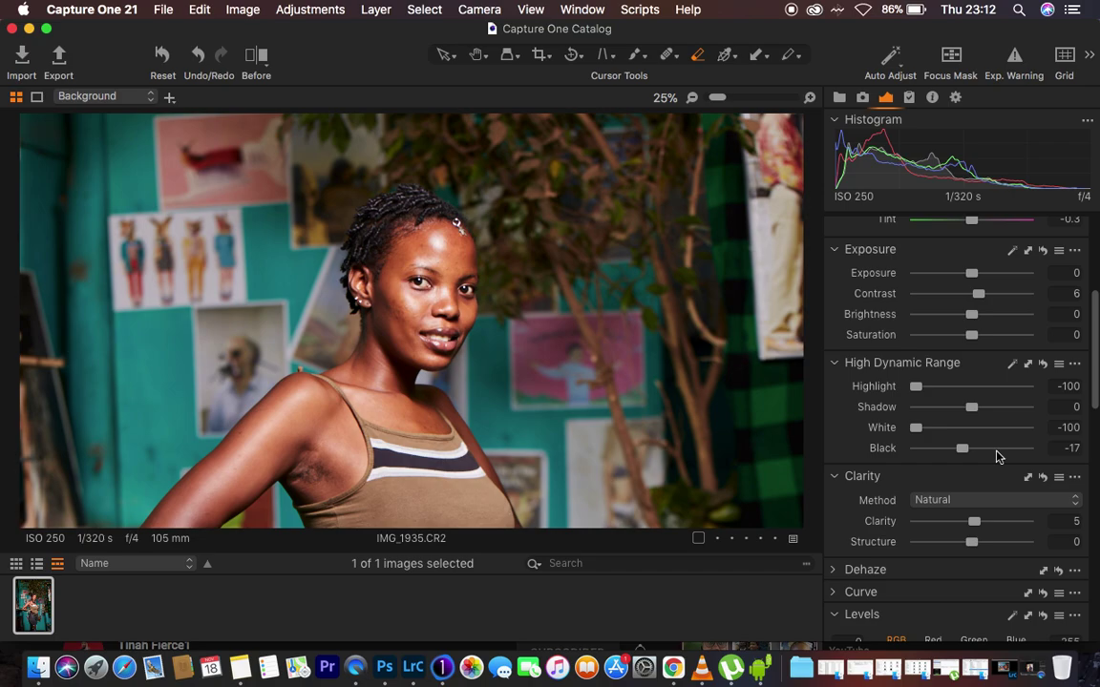
{"action": "scroll", "coordinate": [996, 458], "scroll_direction": "down", "scroll_amount": 15}
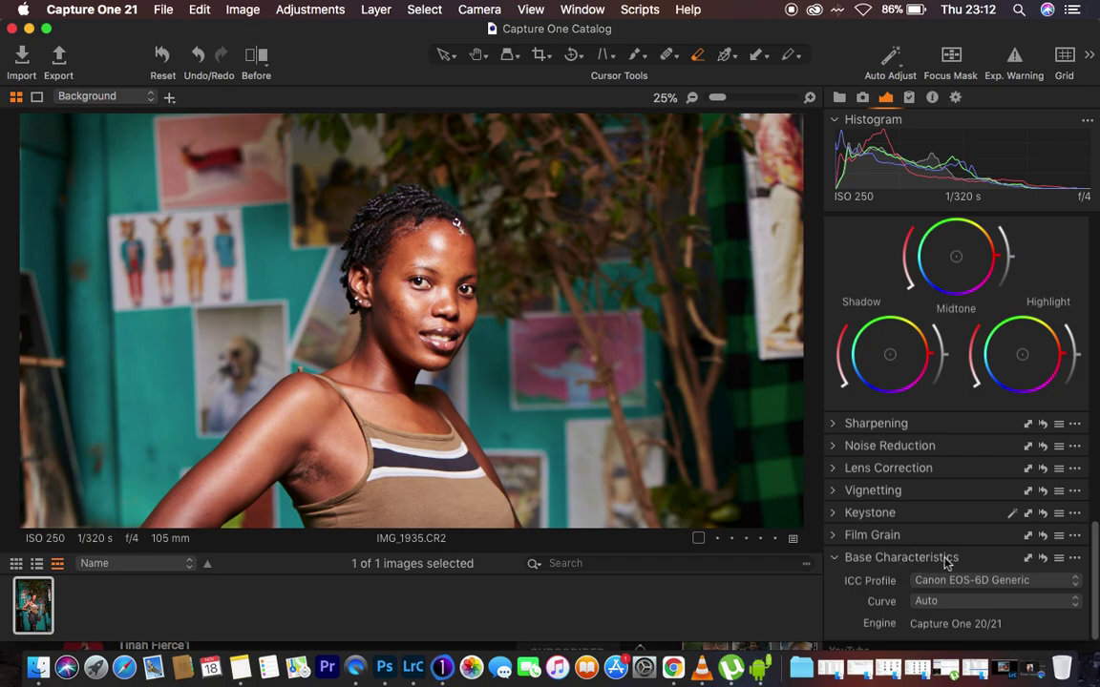
{"action": "left_click", "coordinate": [950, 582]}
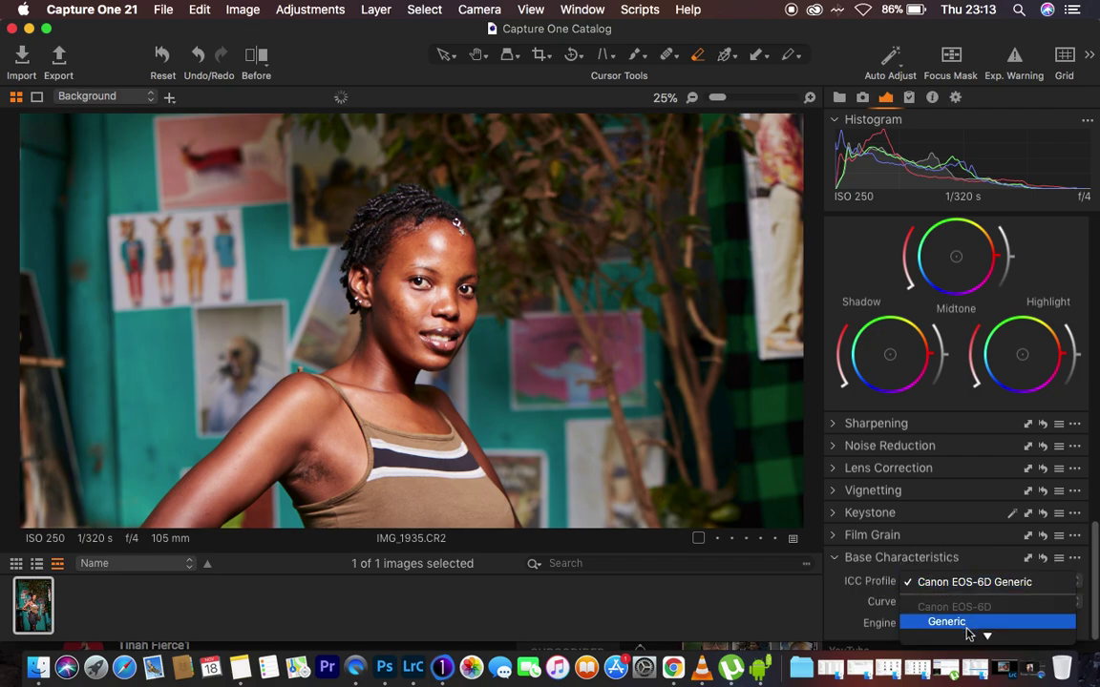
{"action": "left_click", "coordinate": [964, 525]}
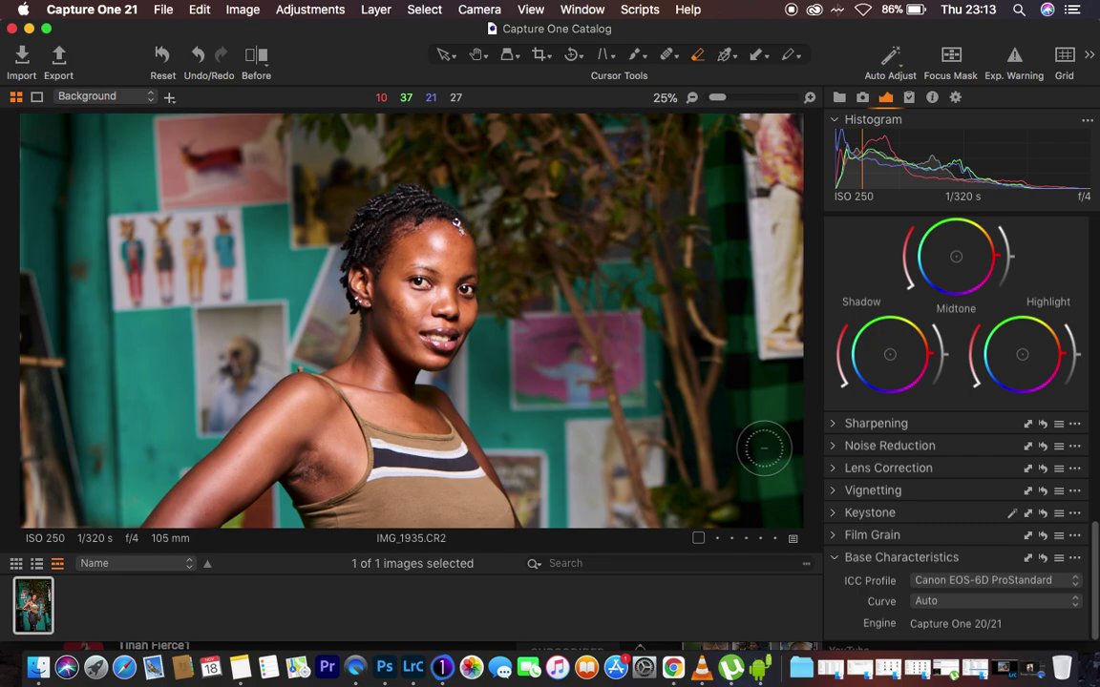
Step: Set the RGB input levels to 5 for the black point and 249 for the white point
{"action": "scroll", "coordinate": [1075, 361], "scroll_direction": "up", "scroll_amount": 10}
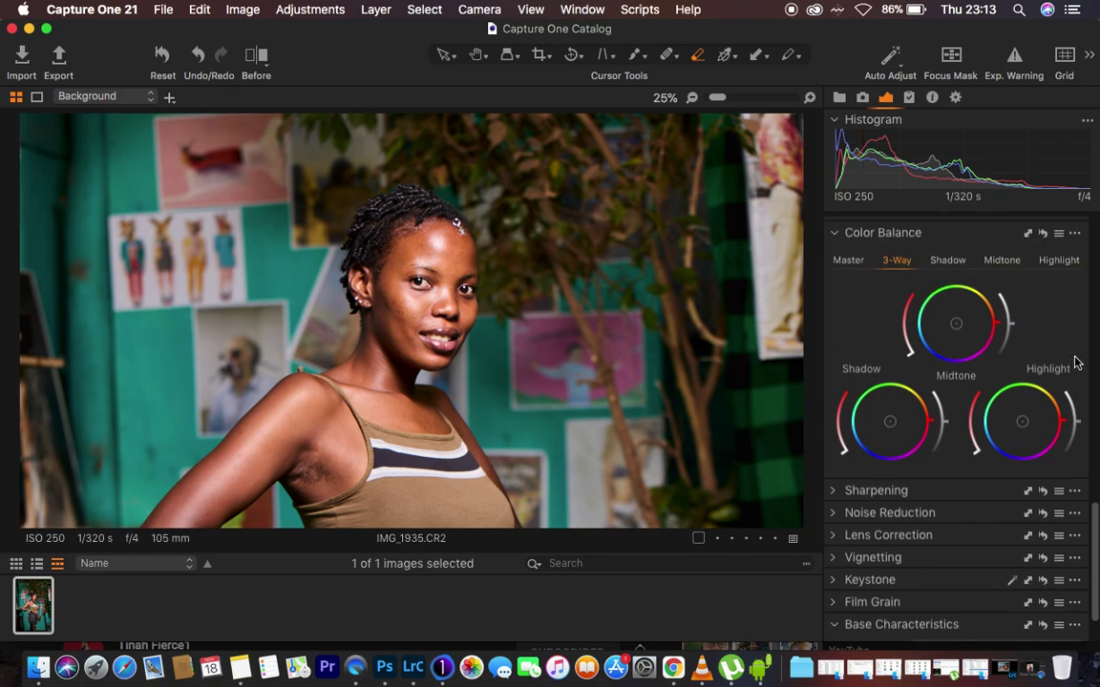
{"action": "scroll", "coordinate": [1075, 361], "scroll_direction": "up", "scroll_amount": 4}
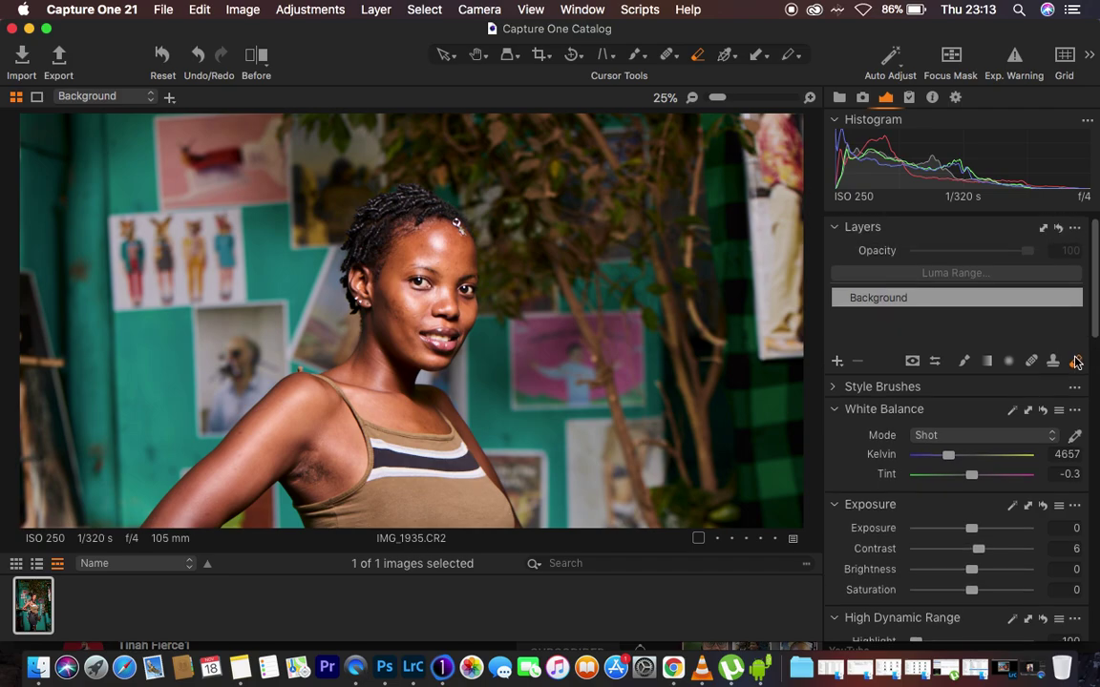
{"action": "scroll", "coordinate": [1072, 361], "scroll_direction": "down", "scroll_amount": 1}
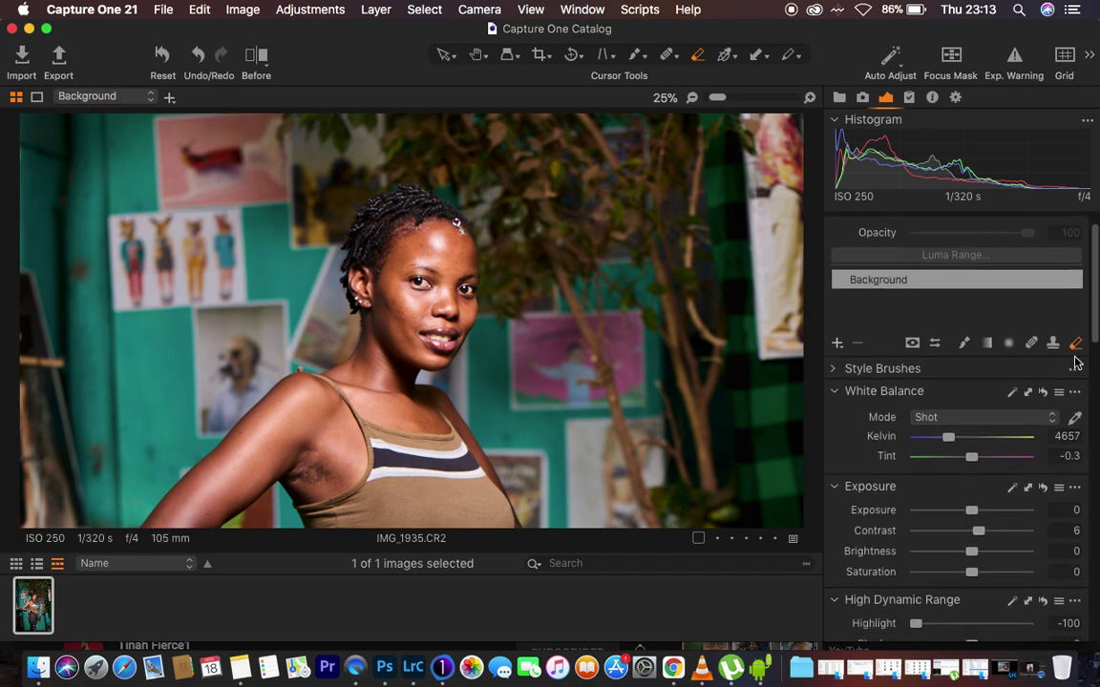
{"action": "scroll", "coordinate": [1039, 516], "scroll_direction": "down", "scroll_amount": 10}
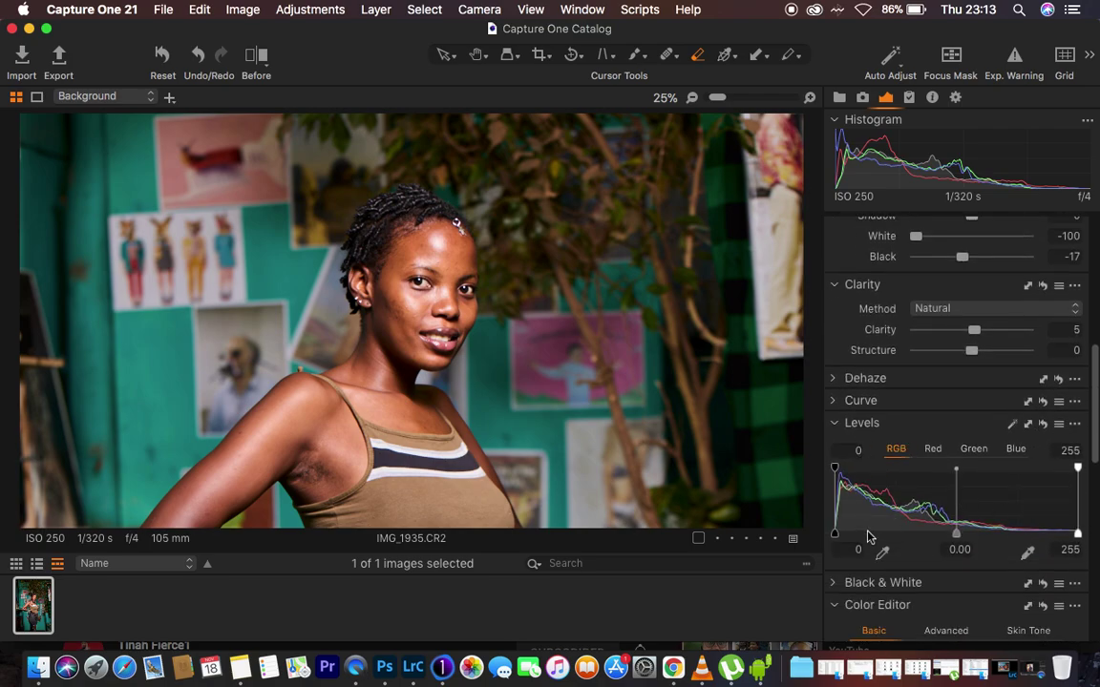
{"action": "left_click_drag", "start_coordinate": [837, 533], "coordinate": [841, 535]}
{"action": "key", "text": "super+minus"}
{"action": "key", "text": "super+minus"}
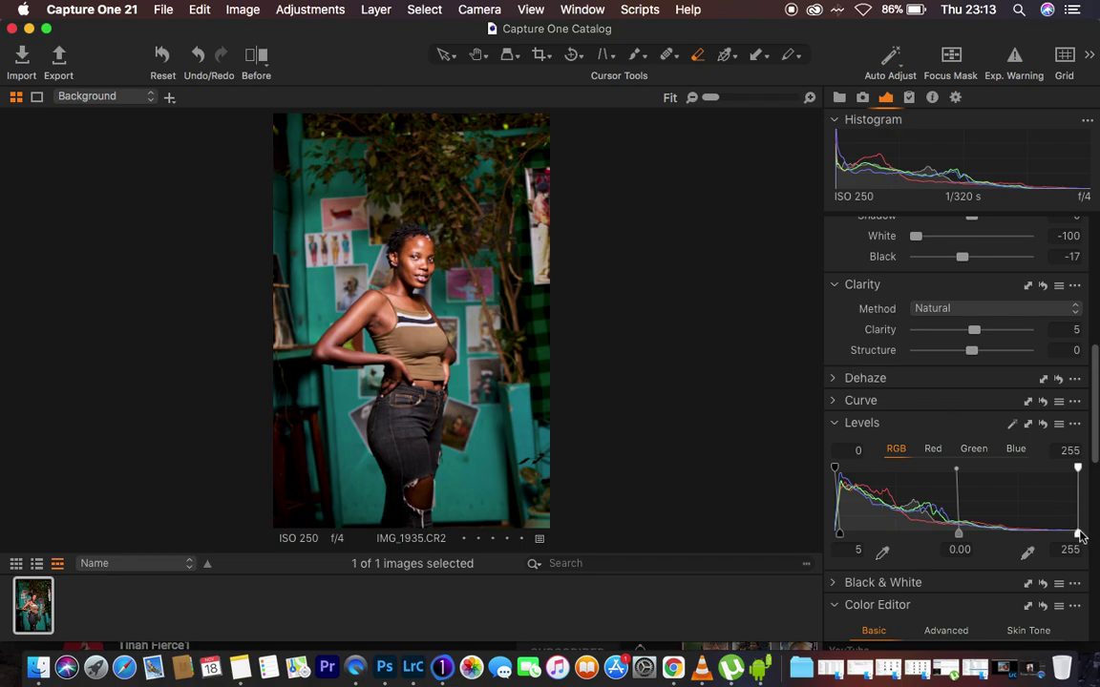
{"action": "left_click_drag", "start_coordinate": [1077, 533], "coordinate": [1072, 533]}
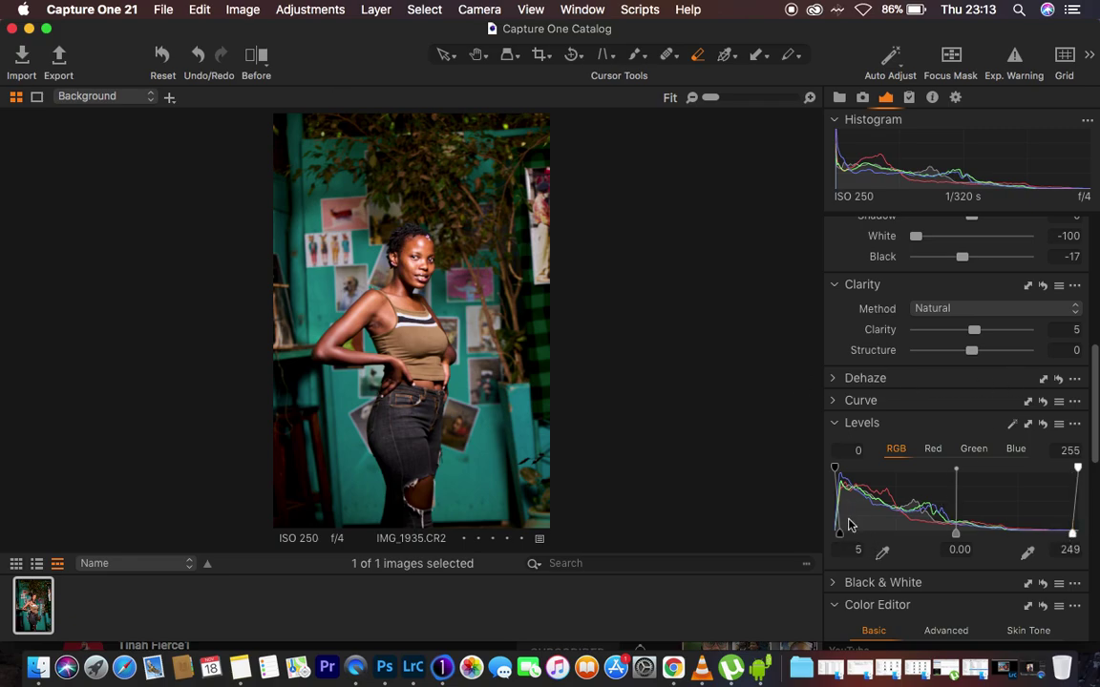
Step: Add a new filled adjustment layer above the background and rename it COLOR GRADE
{"action": "scroll", "coordinate": [996, 355], "scroll_direction": "up", "scroll_amount": 4}
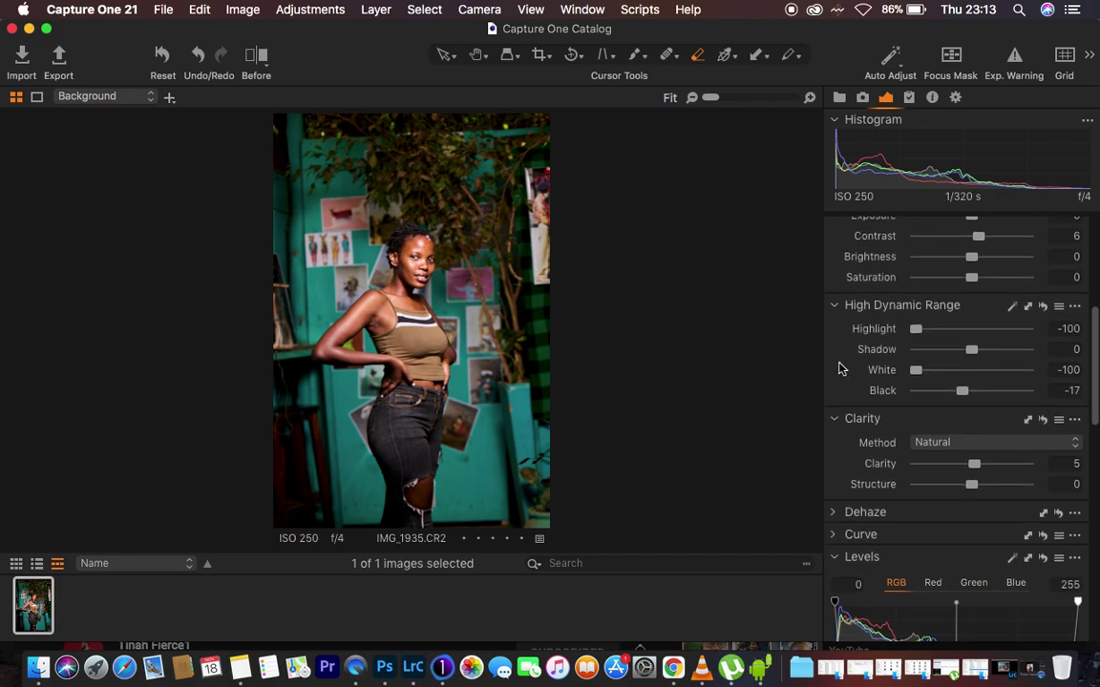
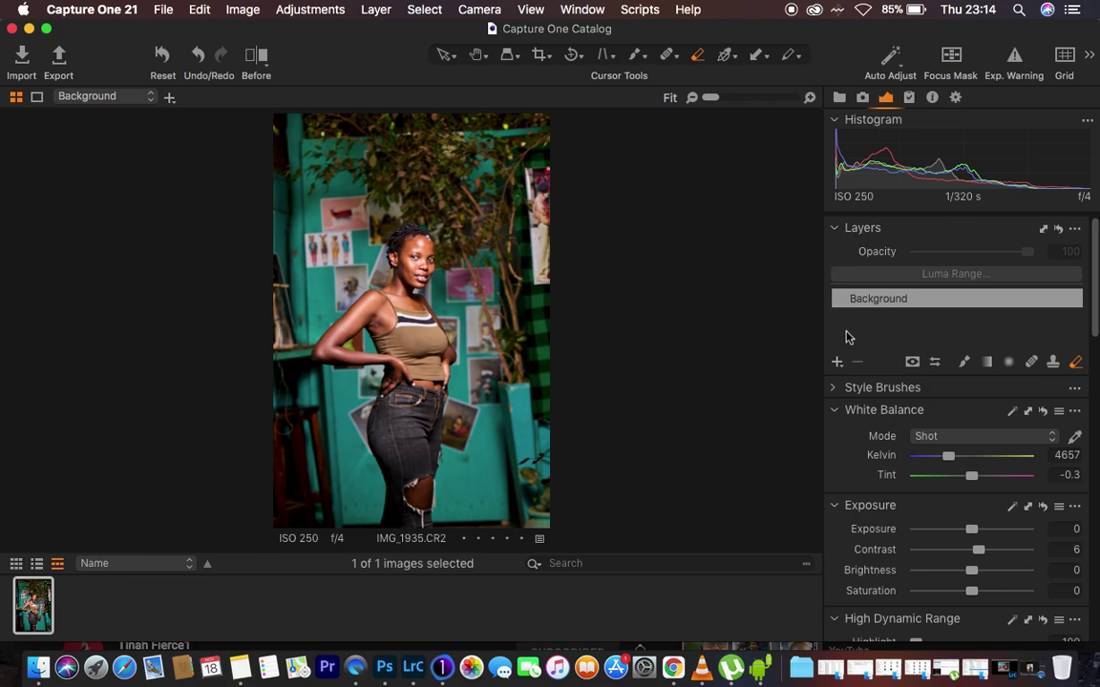
{"action": "left_click", "coordinate": [836, 365]}
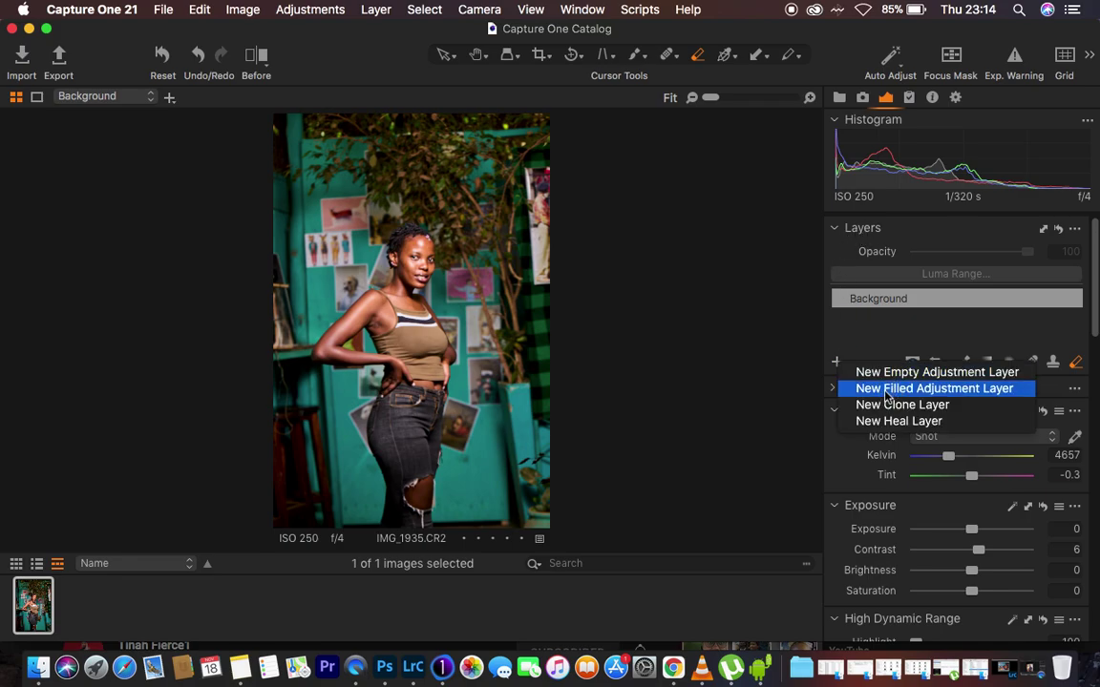
{"action": "left_click", "coordinate": [915, 392]}
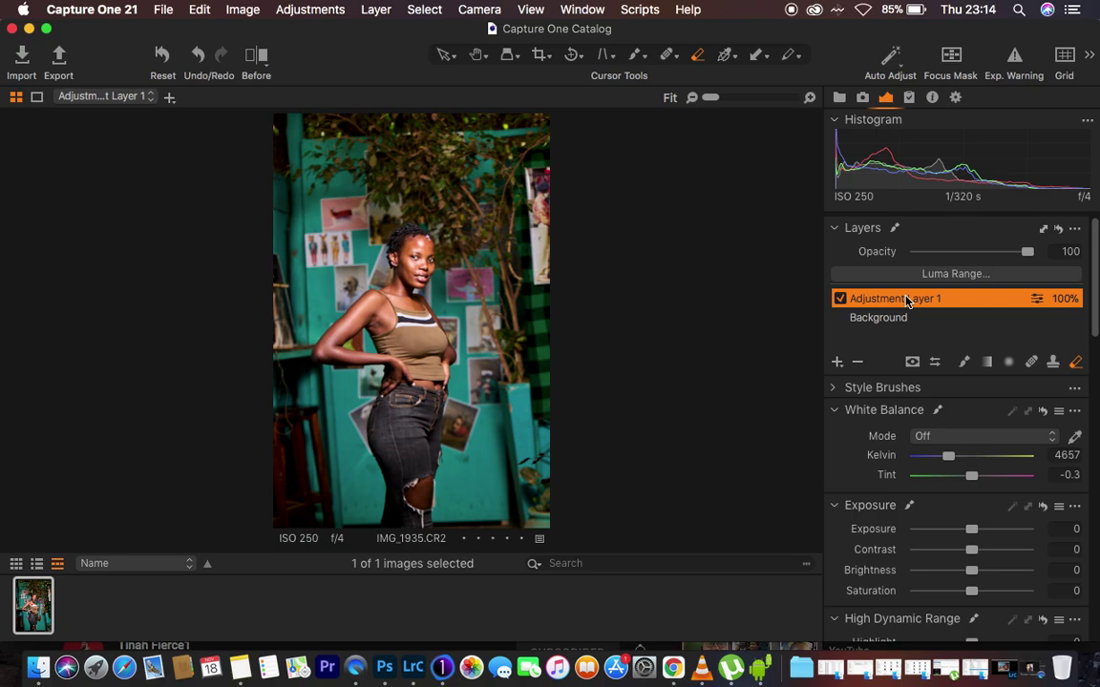
{"action": "right_click", "coordinate": [910, 303]}
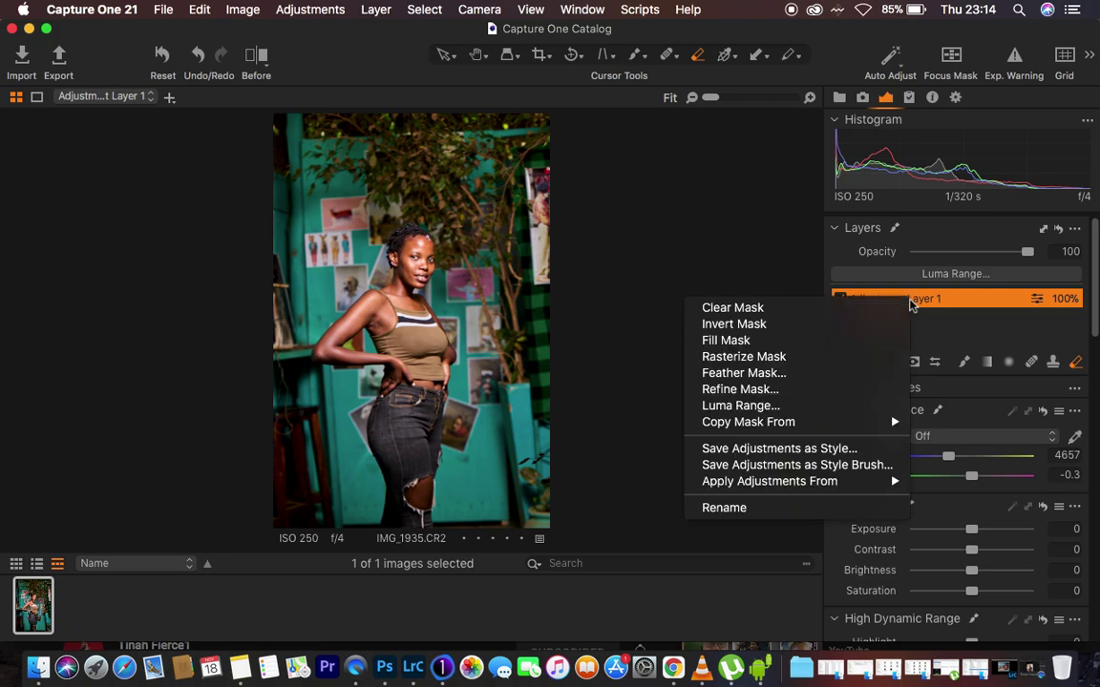
{"action": "left_click", "coordinate": [912, 304]}
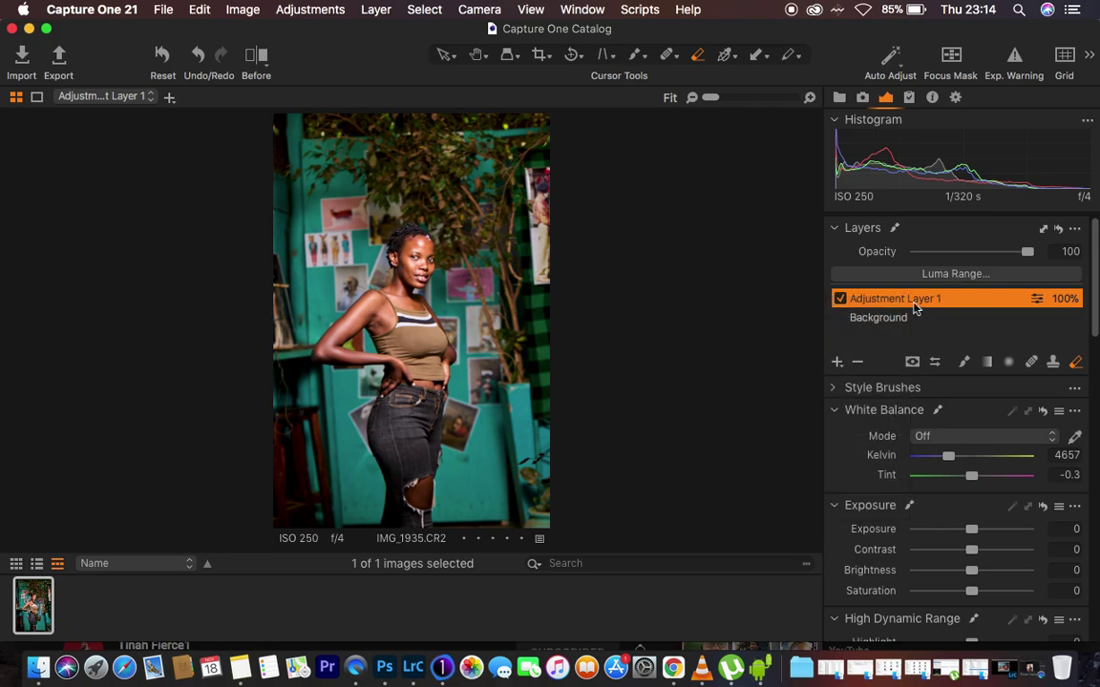
{"action": "double_click", "coordinate": [912, 302]}
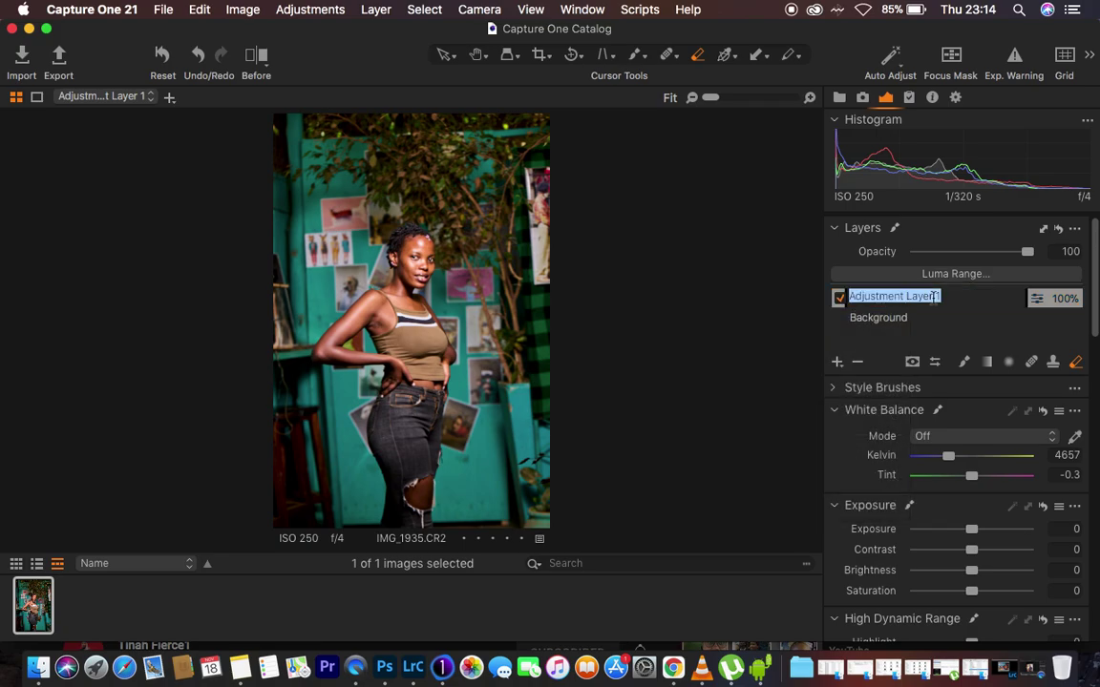
{"action": "type", "text": "C"}
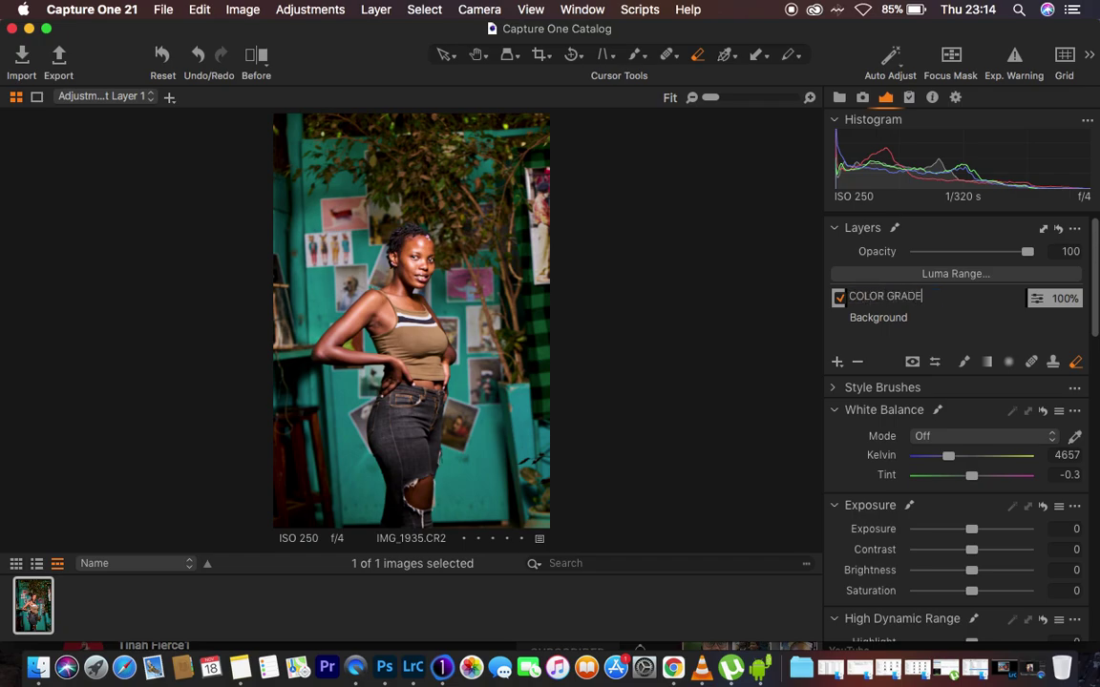
{"action": "type", "text": "OLOR GRADE"}
{"action": "key", "text": "Return"}
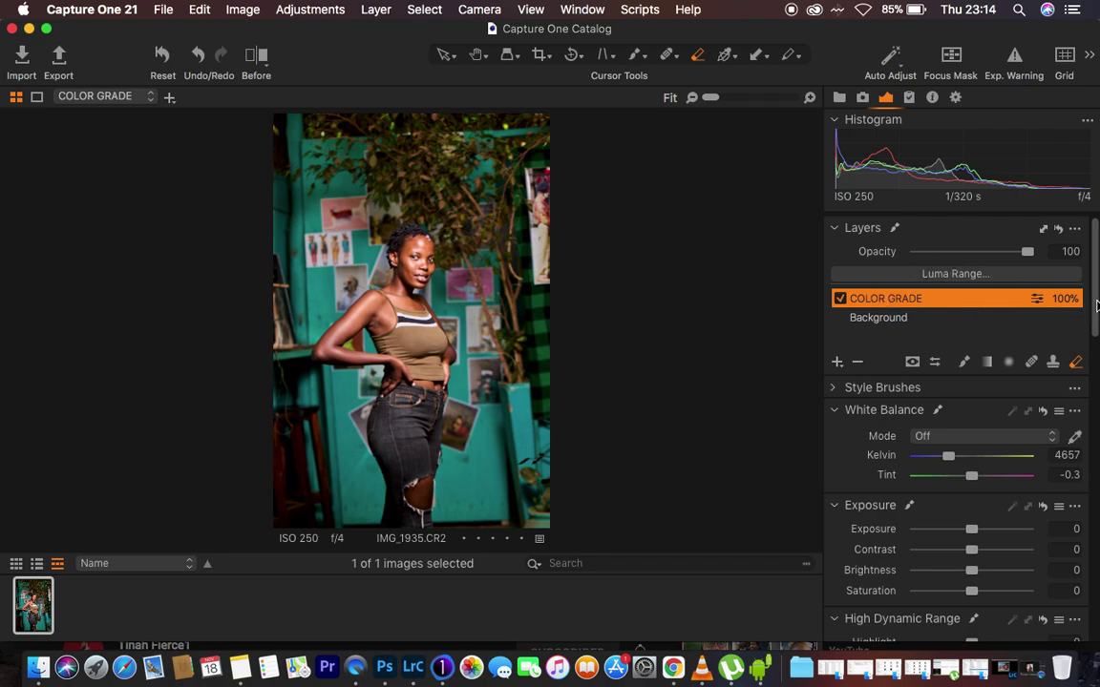
Step: Sample the skin color on the woman's cheek with the Color Editor's skin tone picker
{"action": "left_click_drag", "start_coordinate": [1097, 305], "coordinate": [1090, 503]}
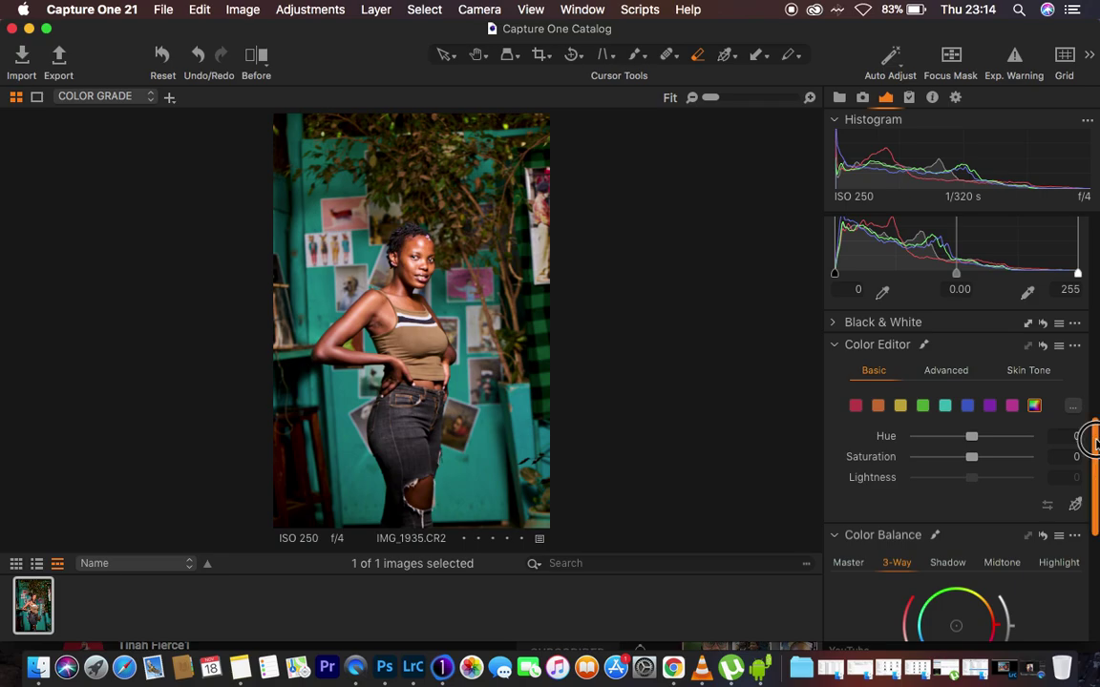
{"action": "scroll", "coordinate": [1094, 444], "scroll_direction": "down", "scroll_amount": 3}
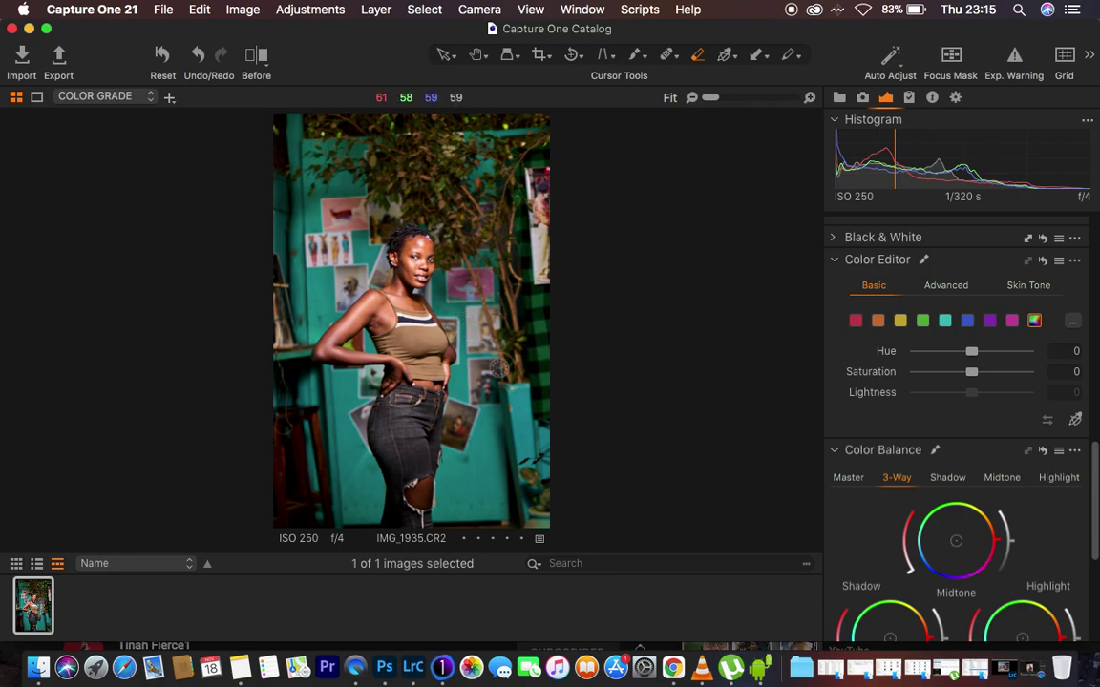
{"action": "key", "text": "super+plus"}
{"action": "key", "text": "super+plus"}
{"action": "key", "text": "super+plus"}
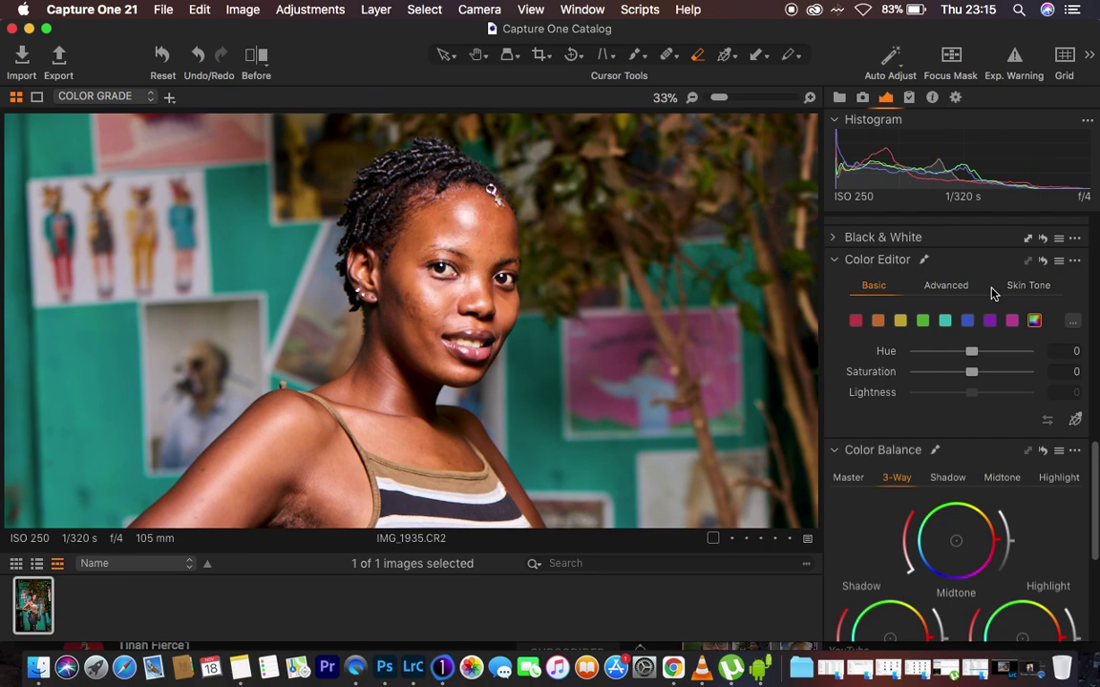
{"action": "left_click", "coordinate": [1026, 287]}
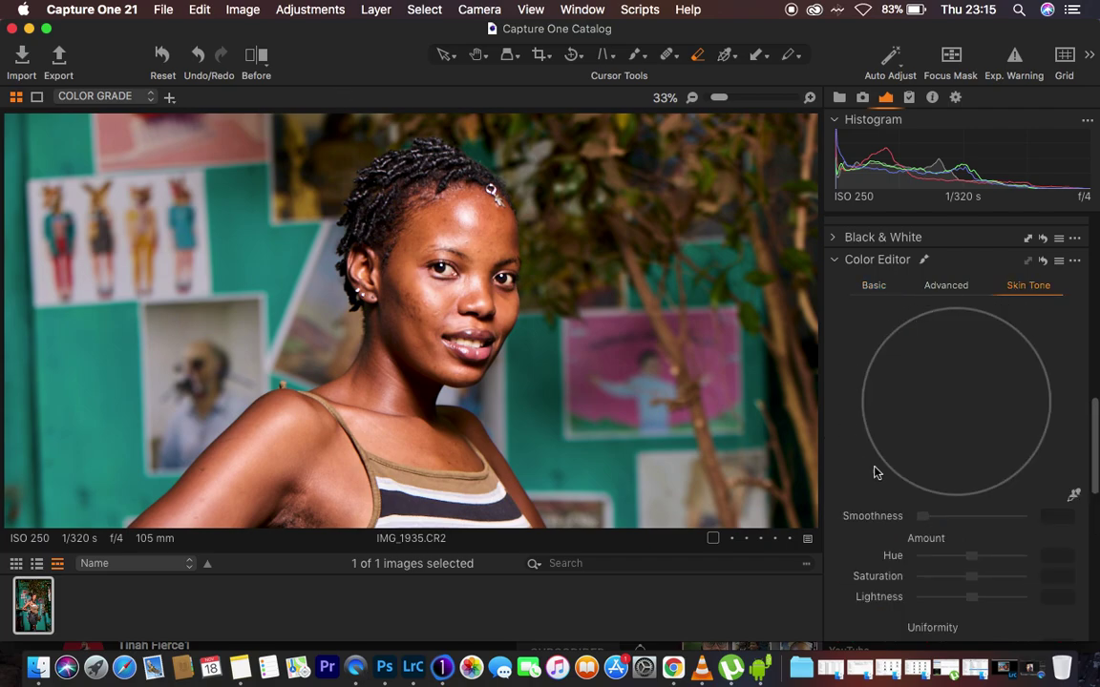
{"action": "left_click", "coordinate": [1075, 497]}
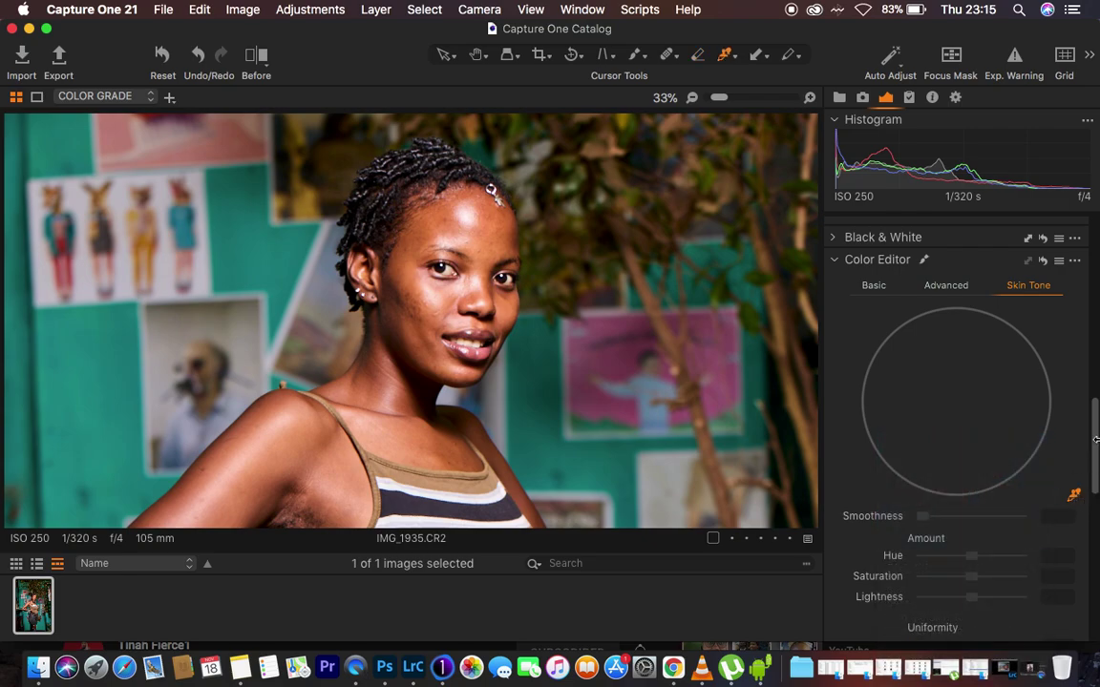
{"action": "left_click", "coordinate": [1074, 497]}
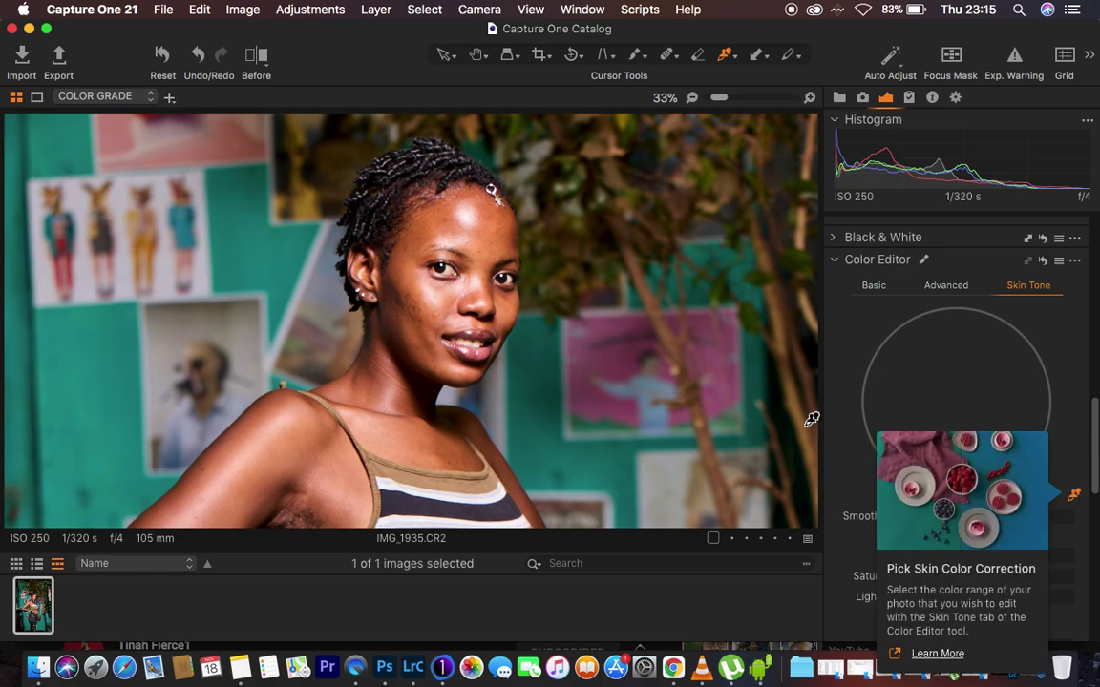
{"action": "scroll", "coordinate": [470, 383], "scroll_direction": "up", "scroll_amount": 3}
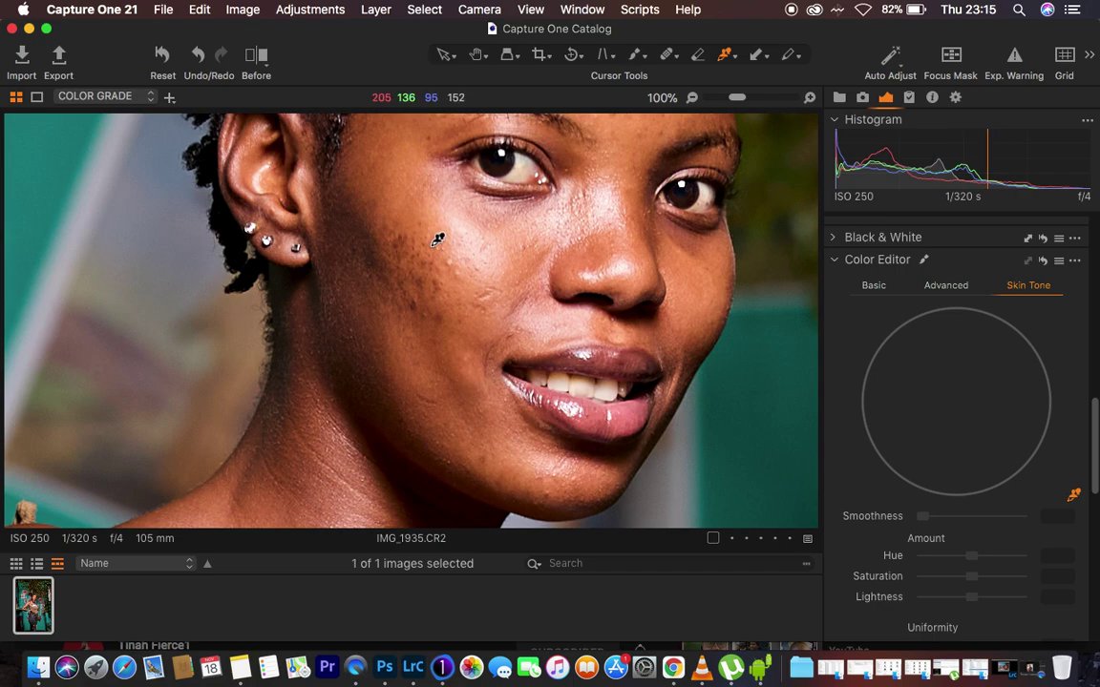
{"action": "left_click", "coordinate": [414, 216]}
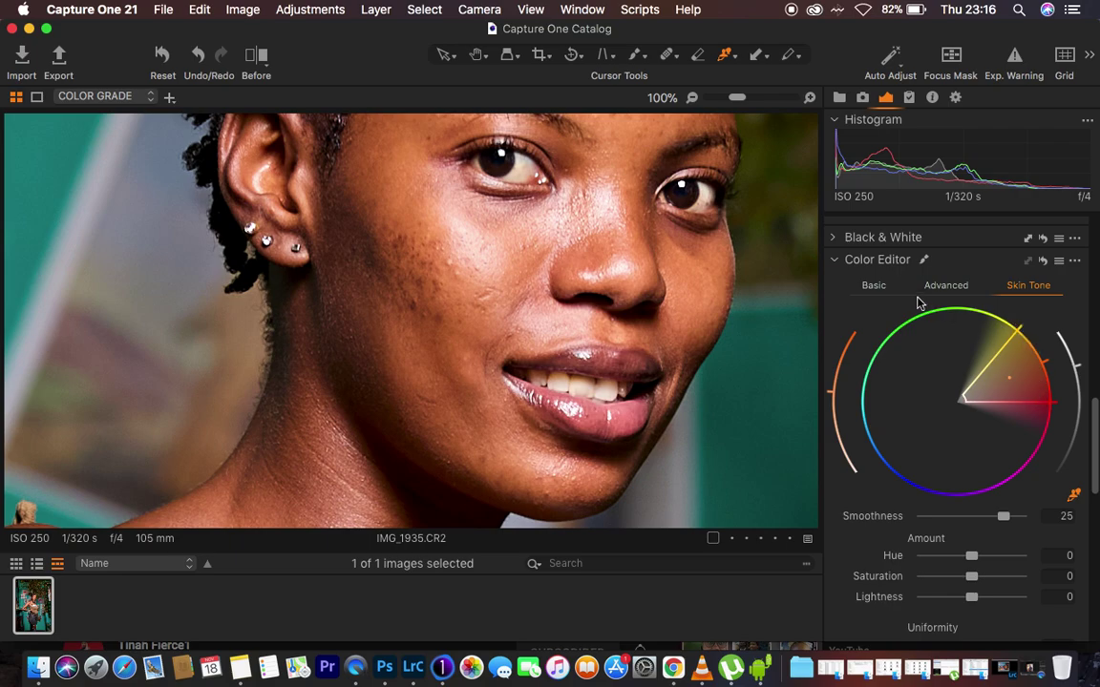
{"action": "left_click", "coordinate": [416, 212]}
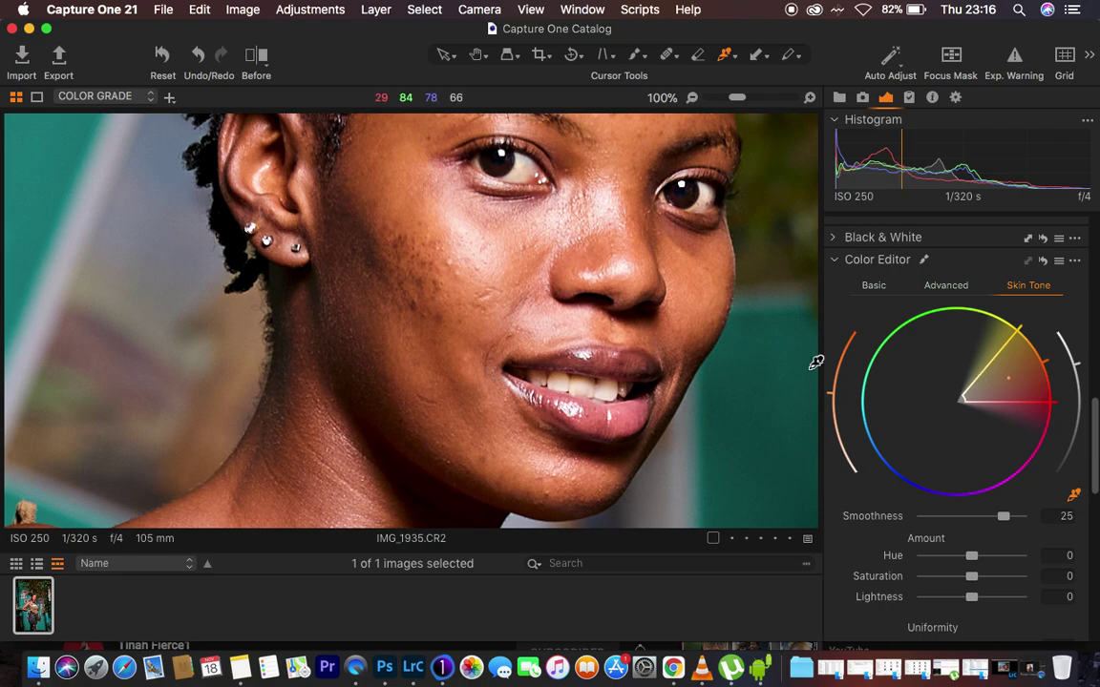
{"action": "left_click", "coordinate": [407, 220]}
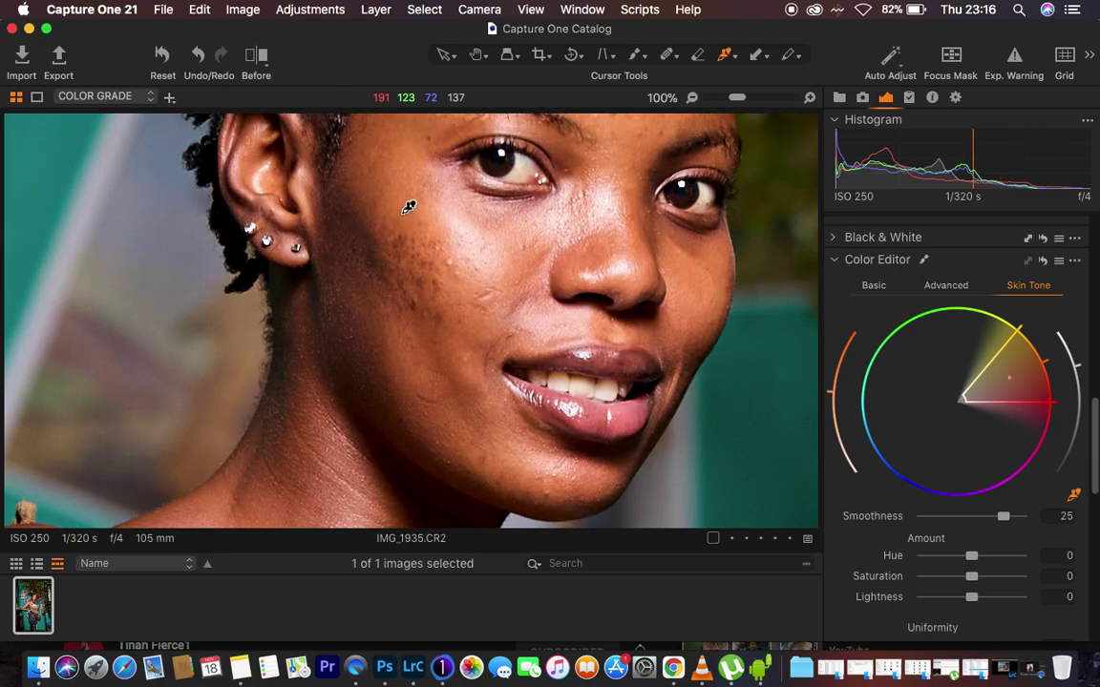
{"action": "left_click", "coordinate": [404, 216]}
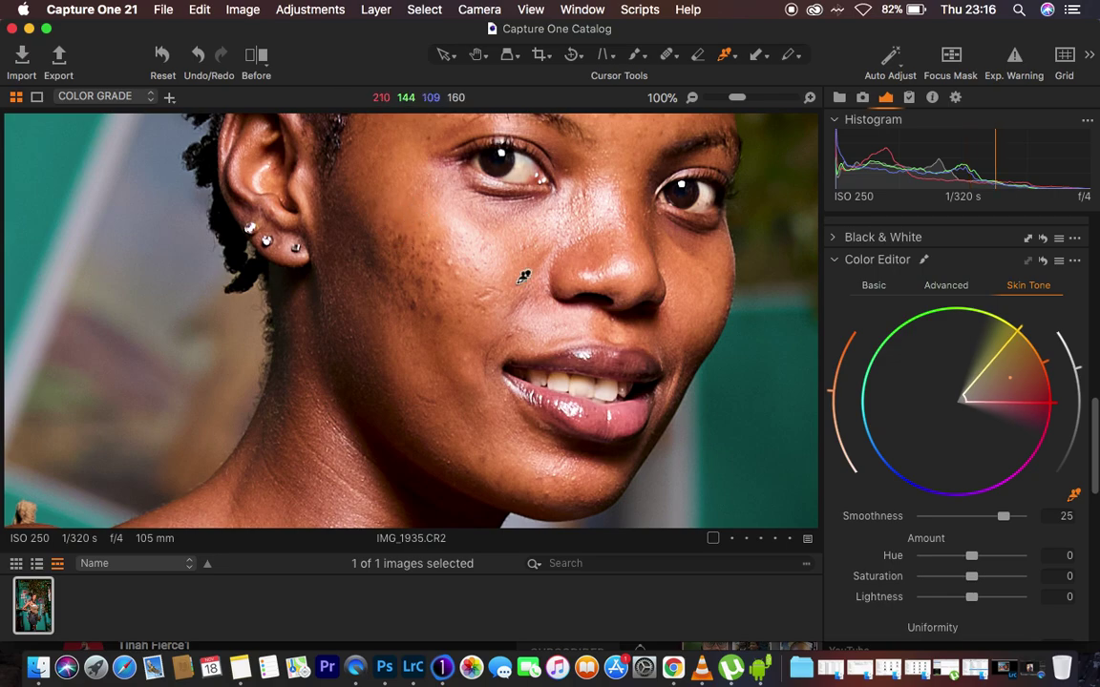
Step: Preview which parts of the photo the sampled skin color range covers, and restore the full-color view
{"action": "key", "text": "super+minus"}
{"action": "key", "text": "super+minus"}
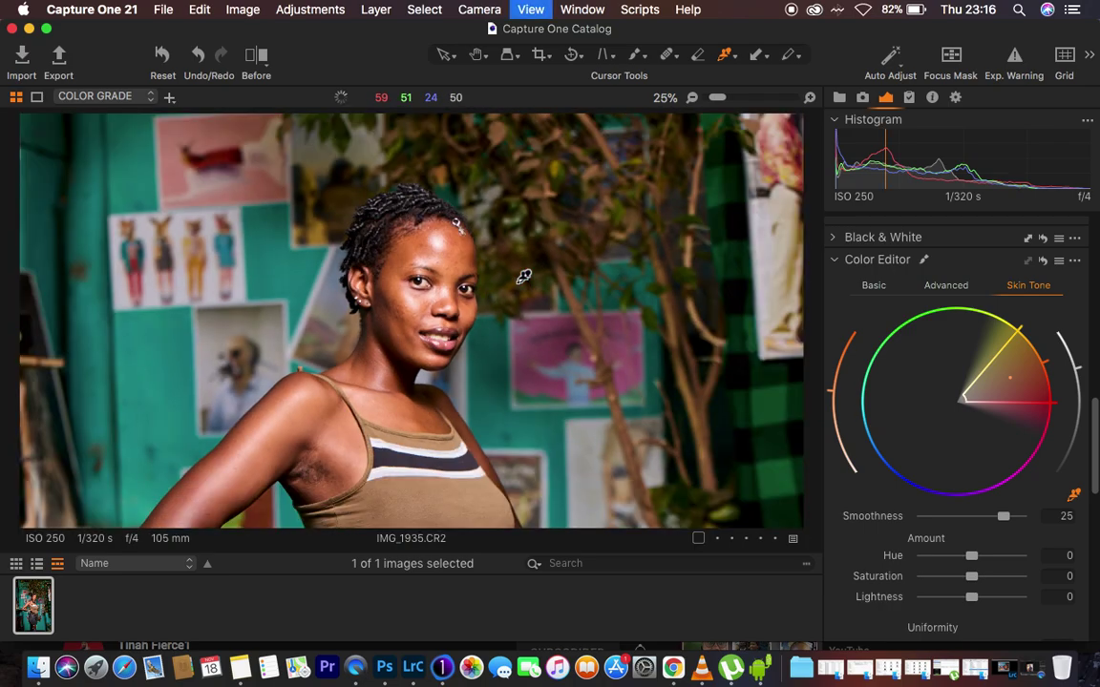
{"action": "key", "text": "super+minus"}
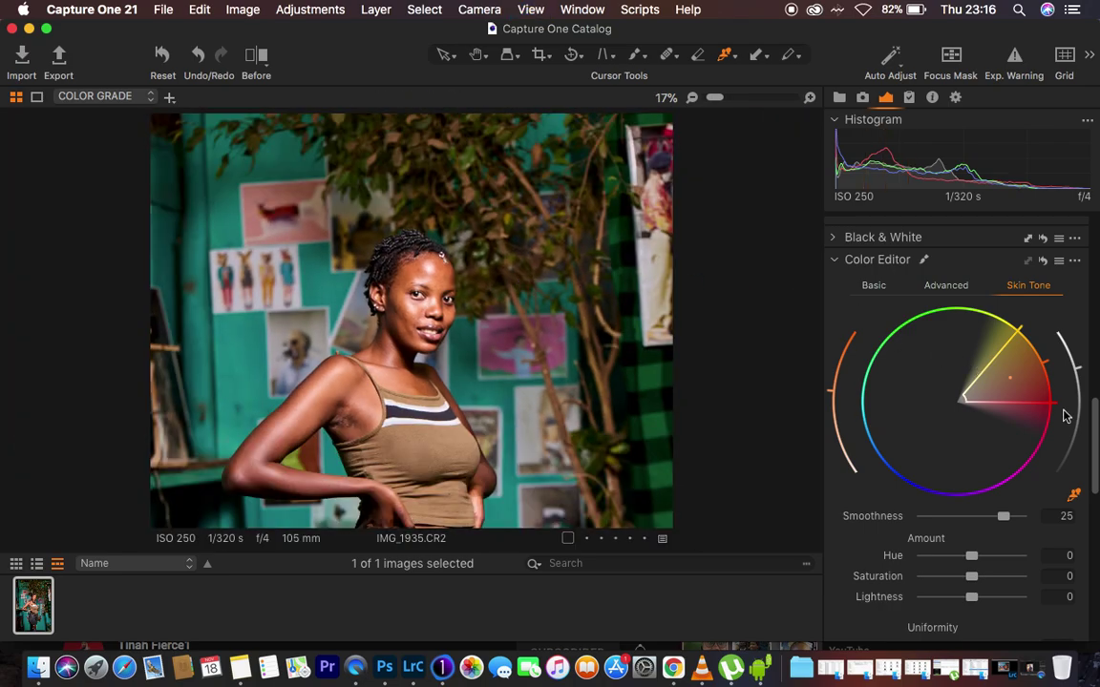
{"action": "left_click_drag", "start_coordinate": [1095, 430], "coordinate": [1094, 468]}
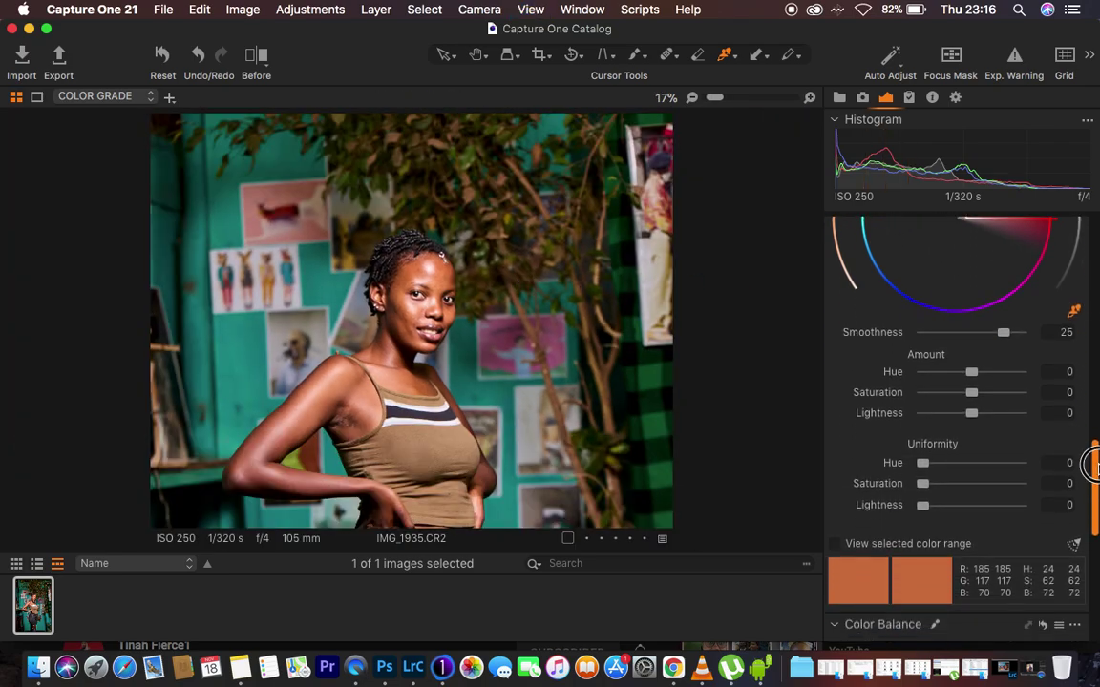
{"action": "left_click", "coordinate": [834, 543]}
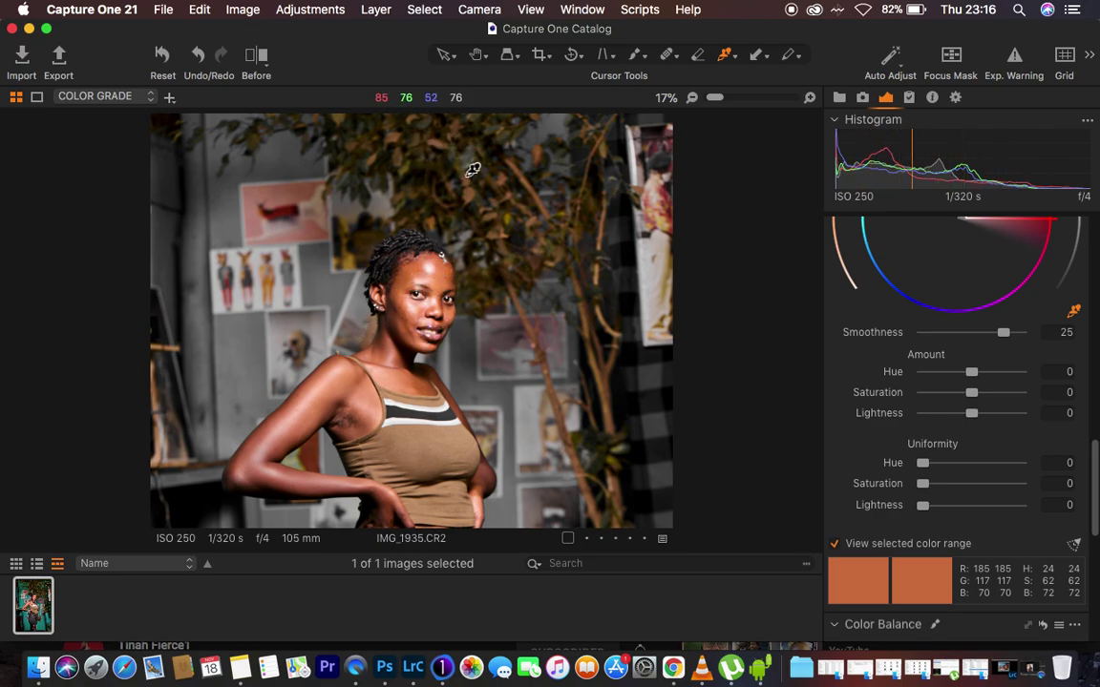
{"action": "left_click", "coordinate": [834, 543]}
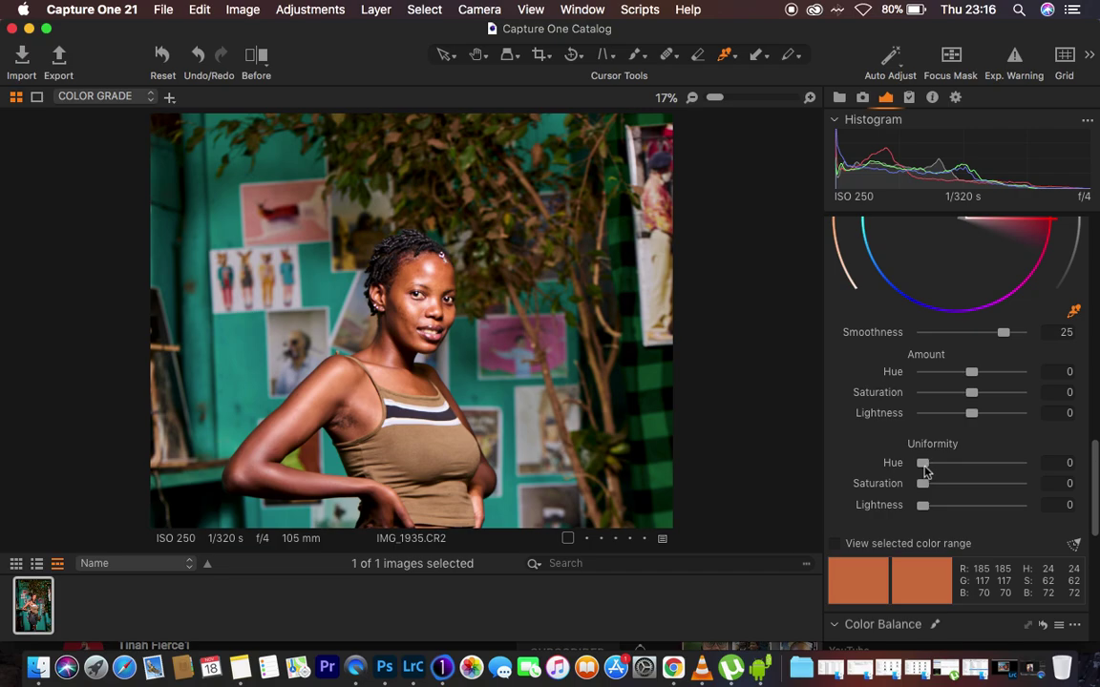
Step: Set the skin tone uniformity to 64.3 for hue and 28.9 for saturation
{"action": "left_click_drag", "start_coordinate": [924, 467], "coordinate": [990, 468]}
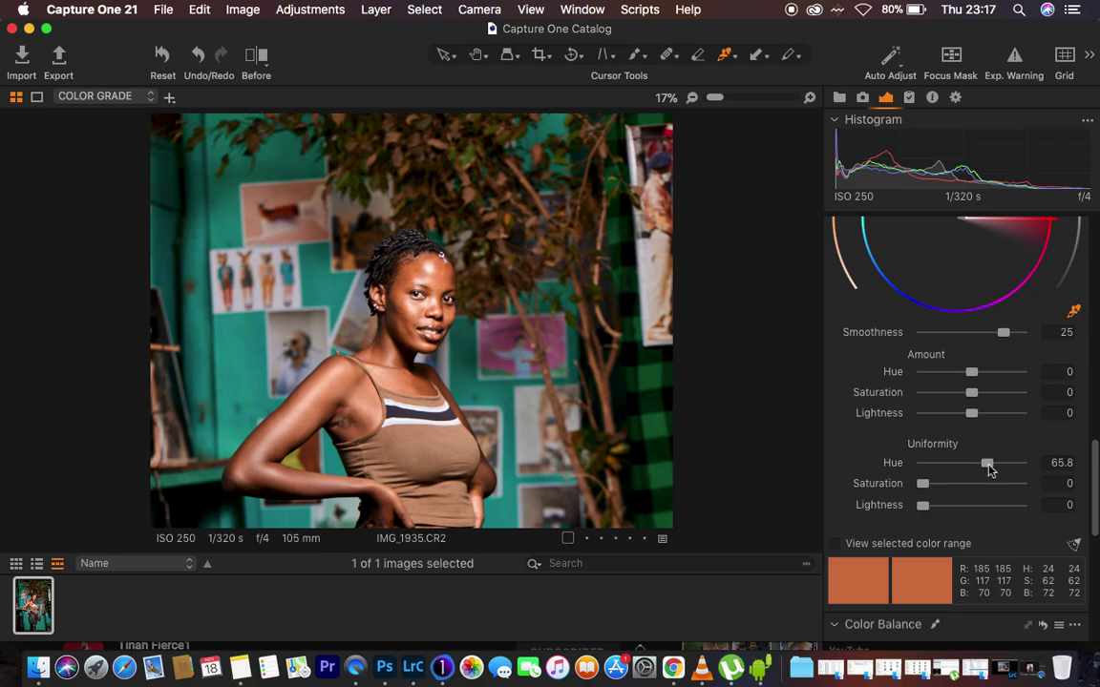
{"action": "left_click", "coordinate": [989, 466]}
{"action": "left_click_drag", "start_coordinate": [989, 466], "coordinate": [986, 467]}
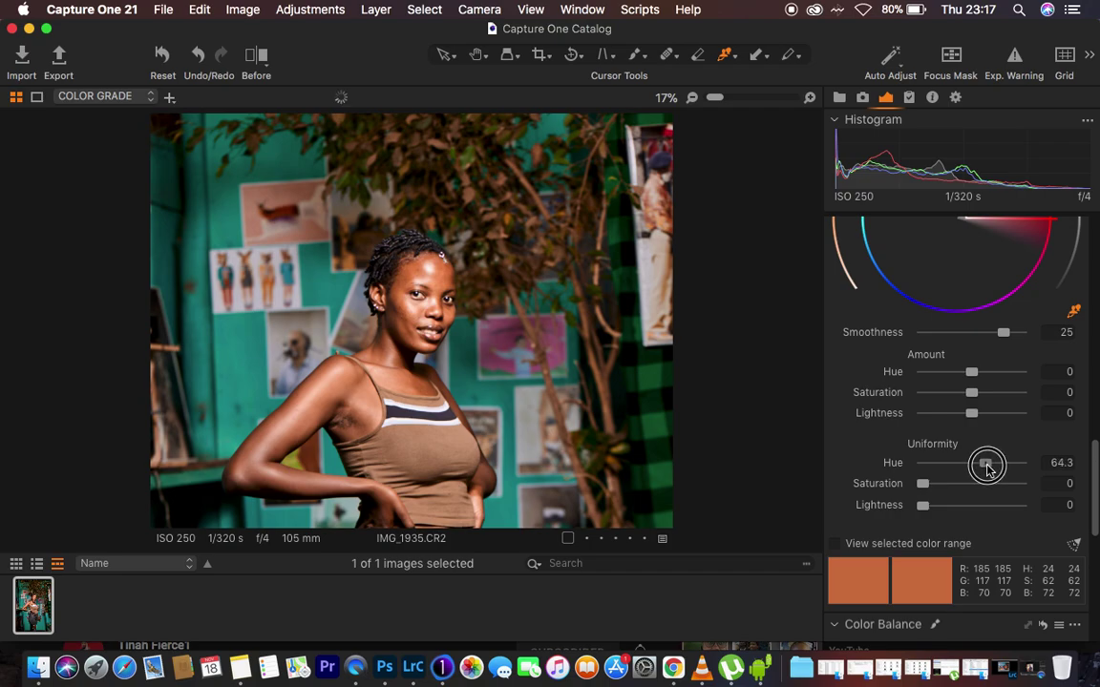
{"action": "left_click", "coordinate": [922, 484]}
{"action": "left_click_drag", "start_coordinate": [922, 484], "coordinate": [952, 490]}
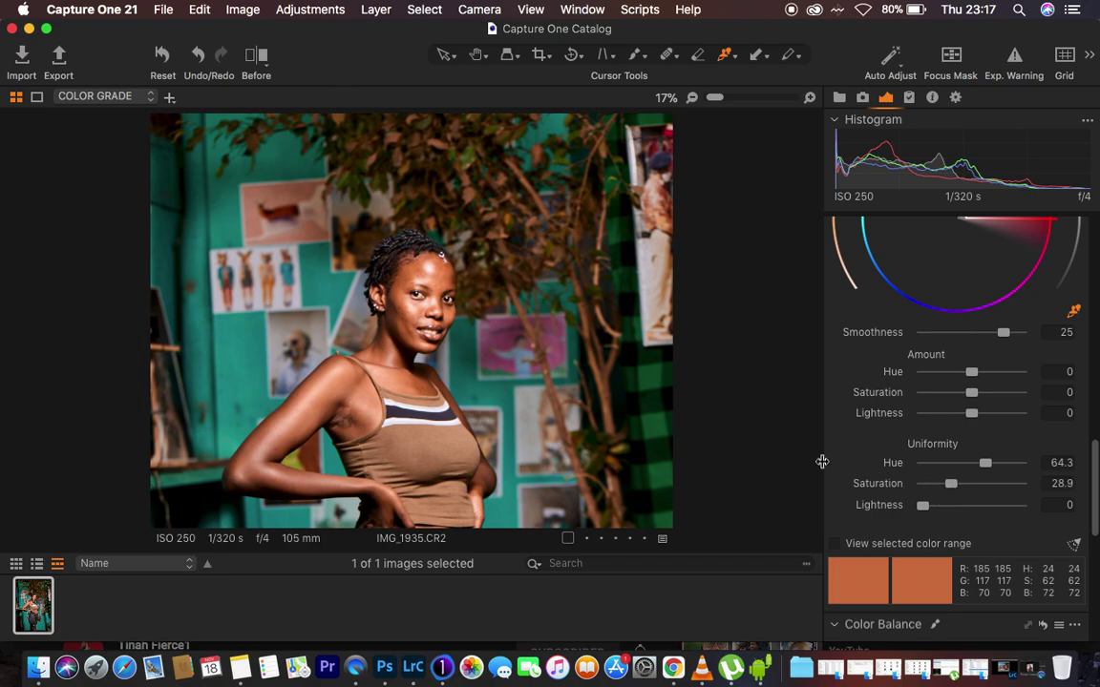
Step: Look through the Master, 3-Way, Shadow, Midtone and Highlight color wheels of the Color Balance tool
{"action": "key", "text": "super+0"}
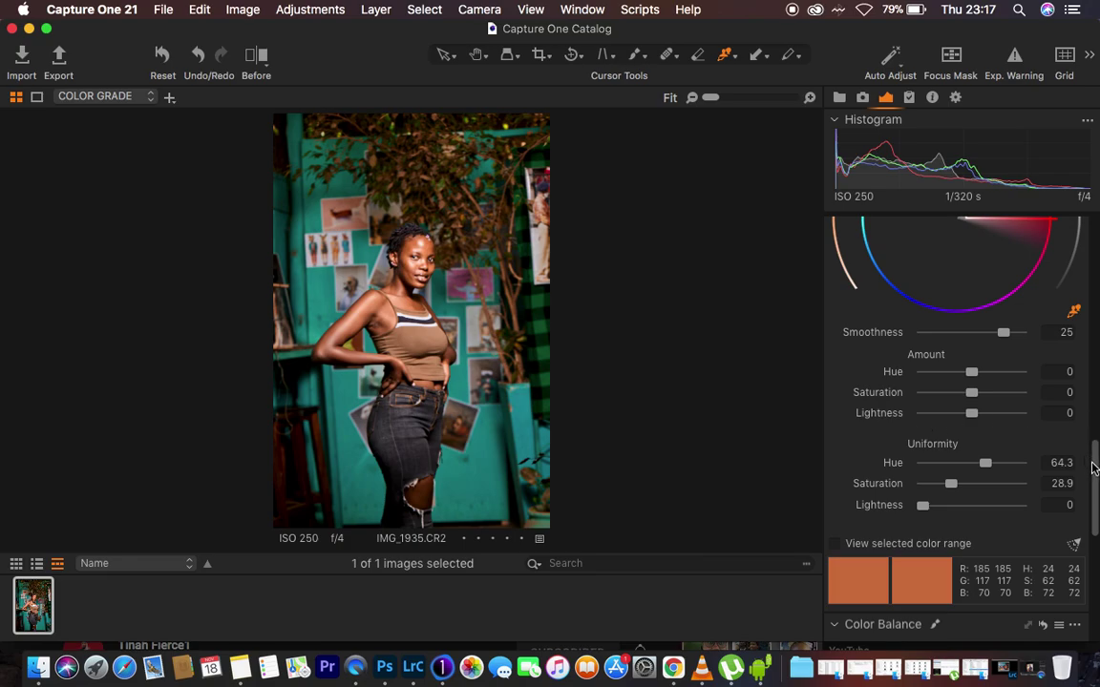
{"action": "scroll", "coordinate": [1091, 465], "scroll_direction": "down", "scroll_amount": 6}
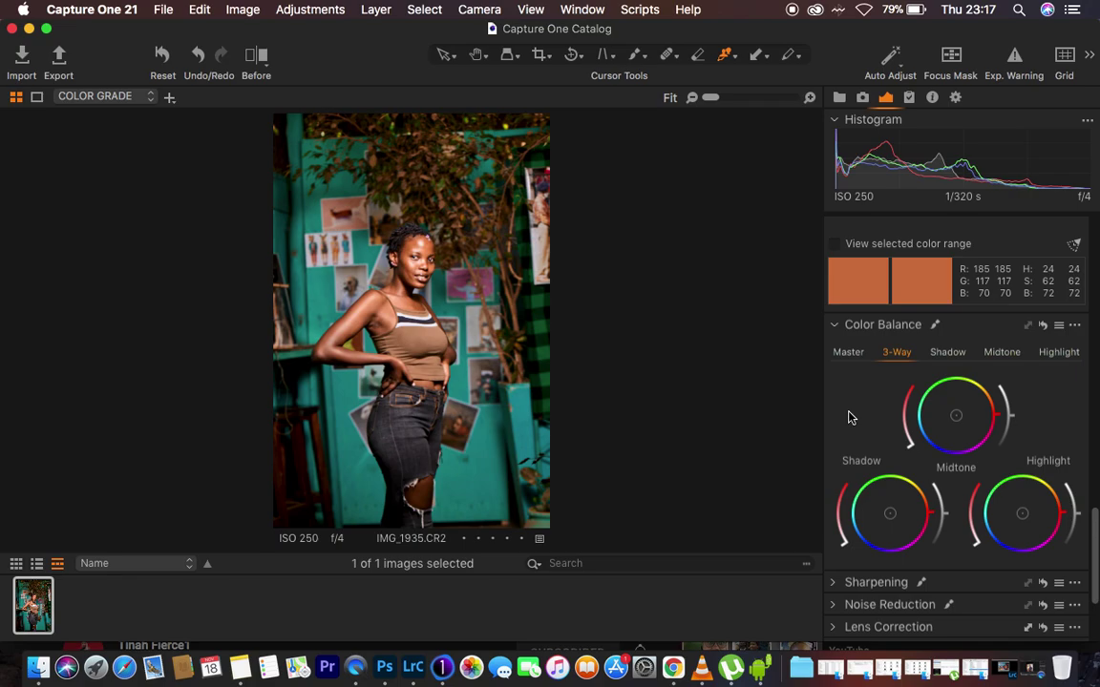
{"action": "key", "text": "super+equal"}
{"action": "key", "text": "super+equal"}
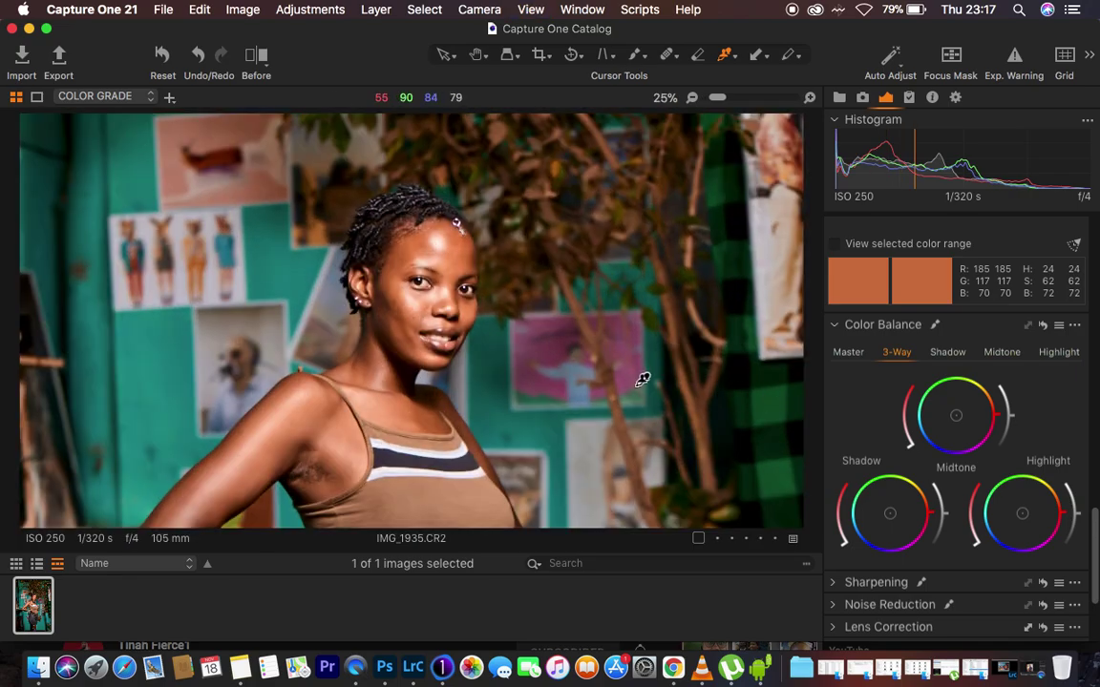
{"action": "left_click_drag", "start_coordinate": [581, 376], "coordinate": [594, 309]}
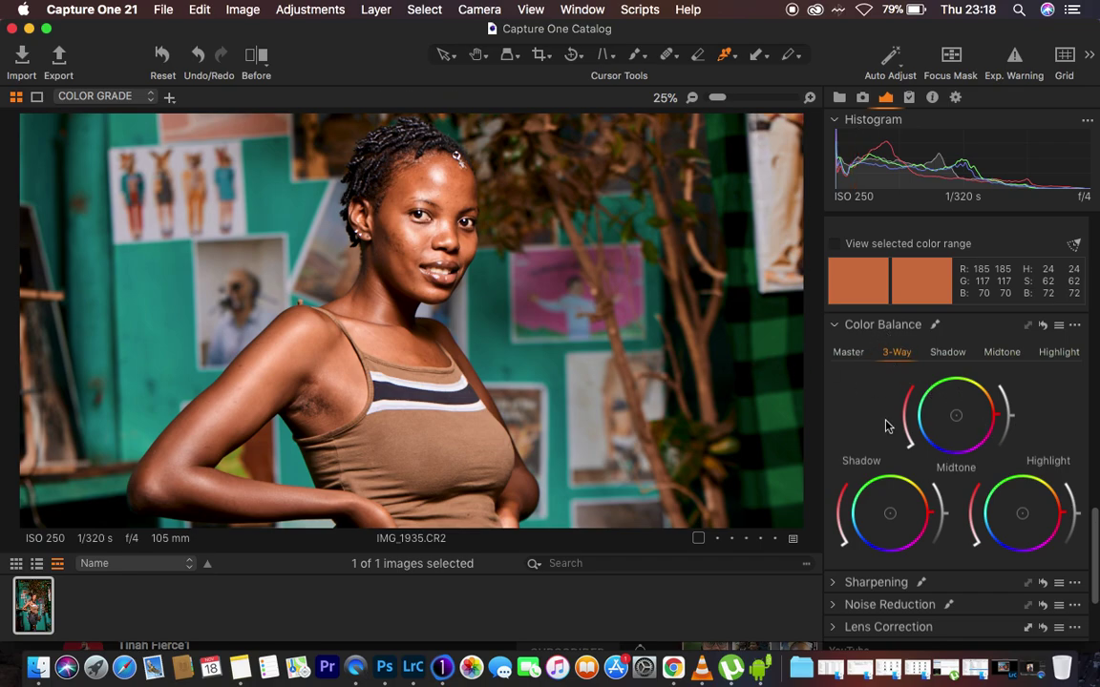
{"action": "left_click", "coordinate": [849, 354]}
{"action": "left_click", "coordinate": [898, 353]}
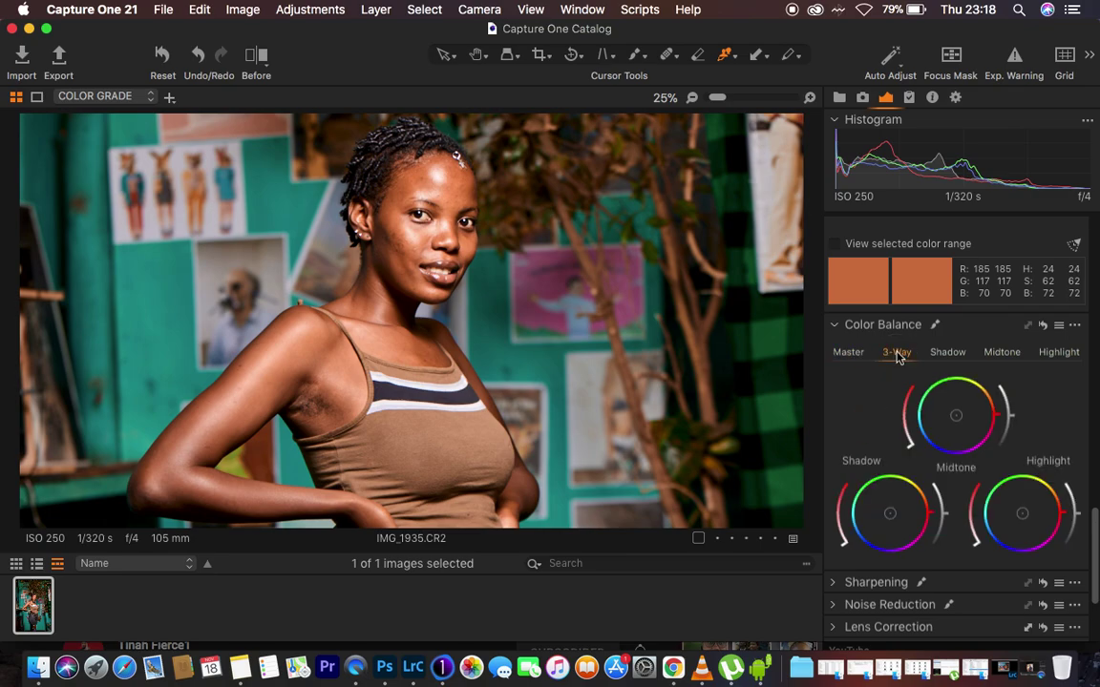
{"action": "left_click", "coordinate": [946, 352]}
{"action": "left_click", "coordinate": [999, 353]}
{"action": "left_click", "coordinate": [1054, 352]}
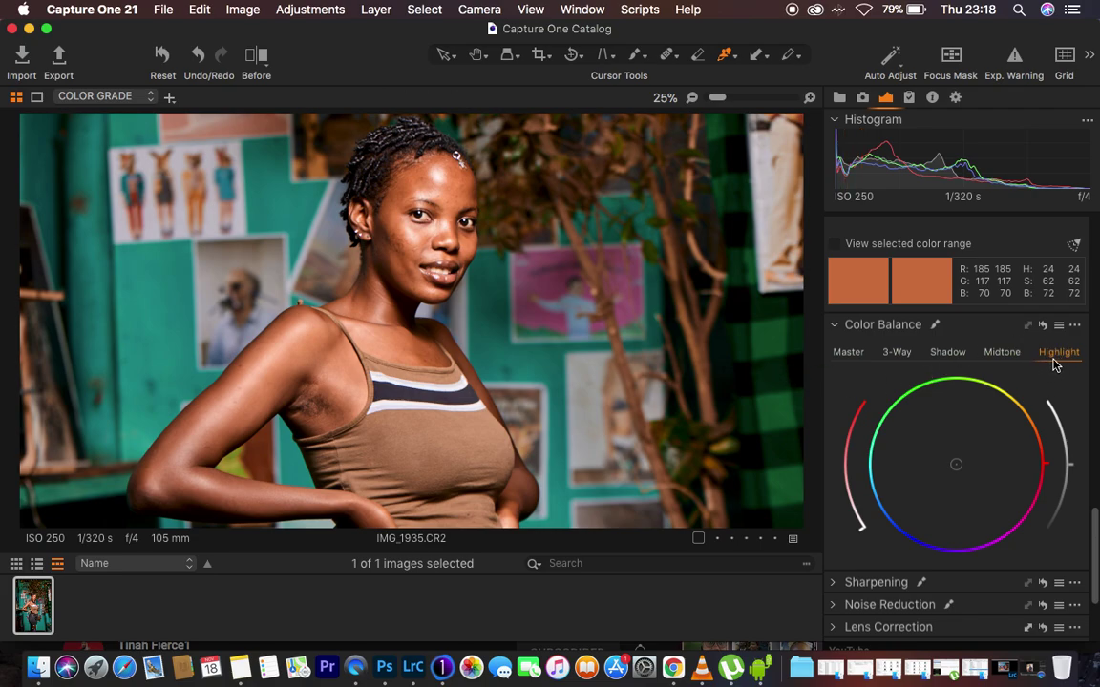
{"action": "left_click", "coordinate": [898, 352]}
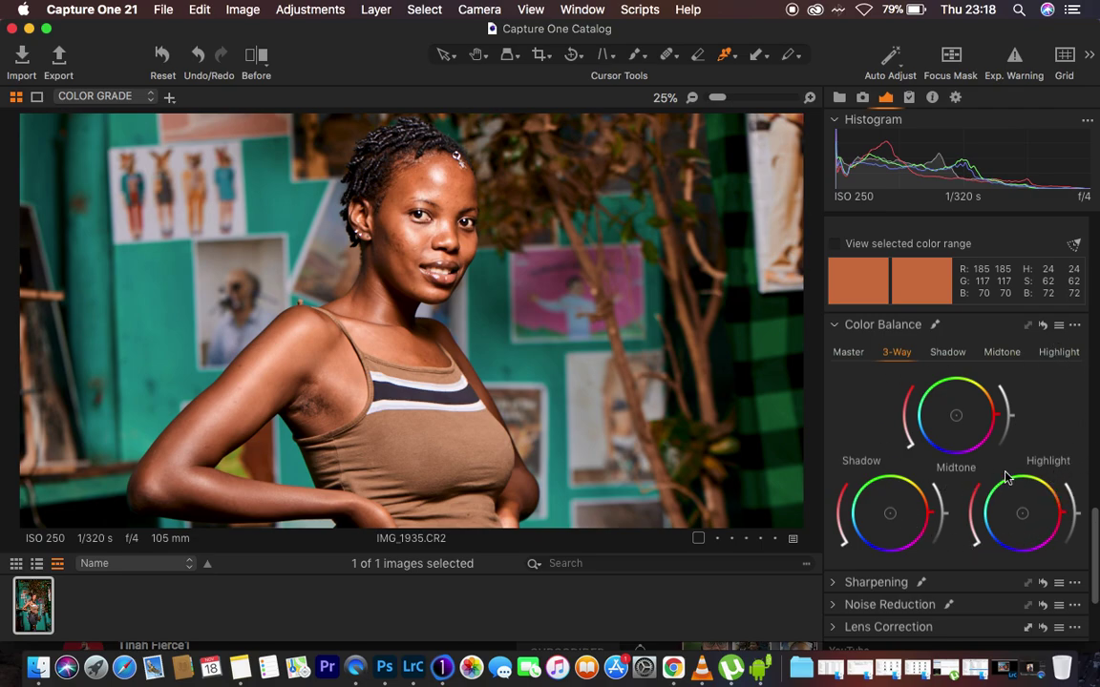
{"action": "left_click", "coordinate": [947, 352]}
{"action": "left_click", "coordinate": [1002, 352]}
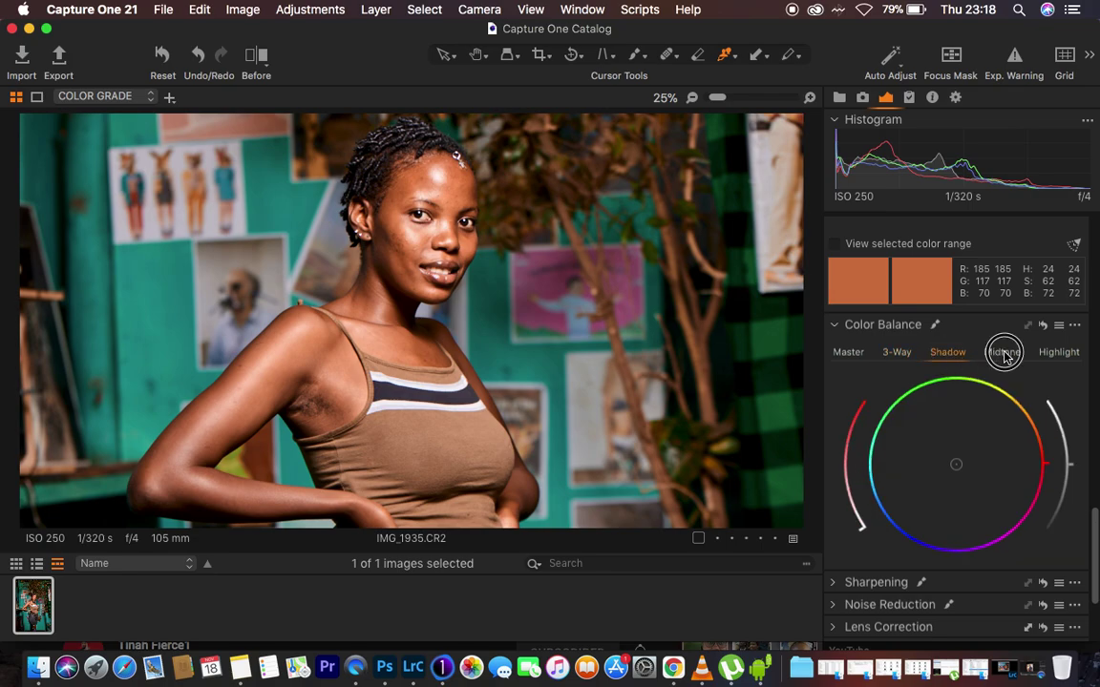
Step: Tint the photo's highlights slightly toward green with the Color Balance highlight wheel
{"action": "left_click", "coordinate": [1060, 353]}
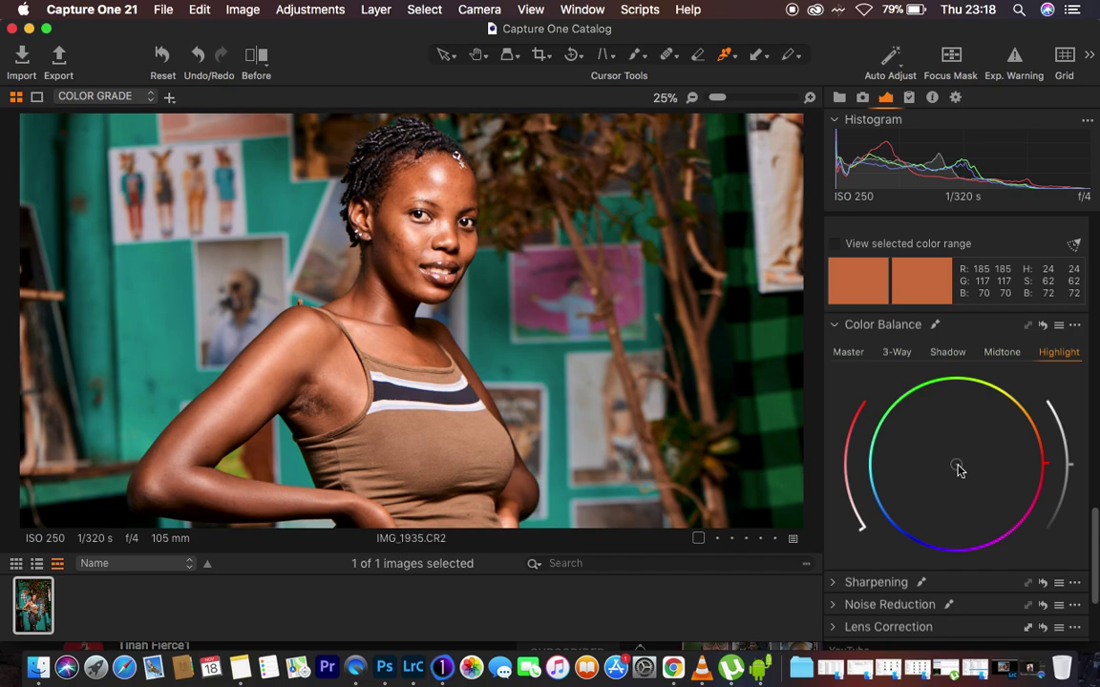
{"action": "left_click_drag", "start_coordinate": [959, 470], "coordinate": [1014, 413]}
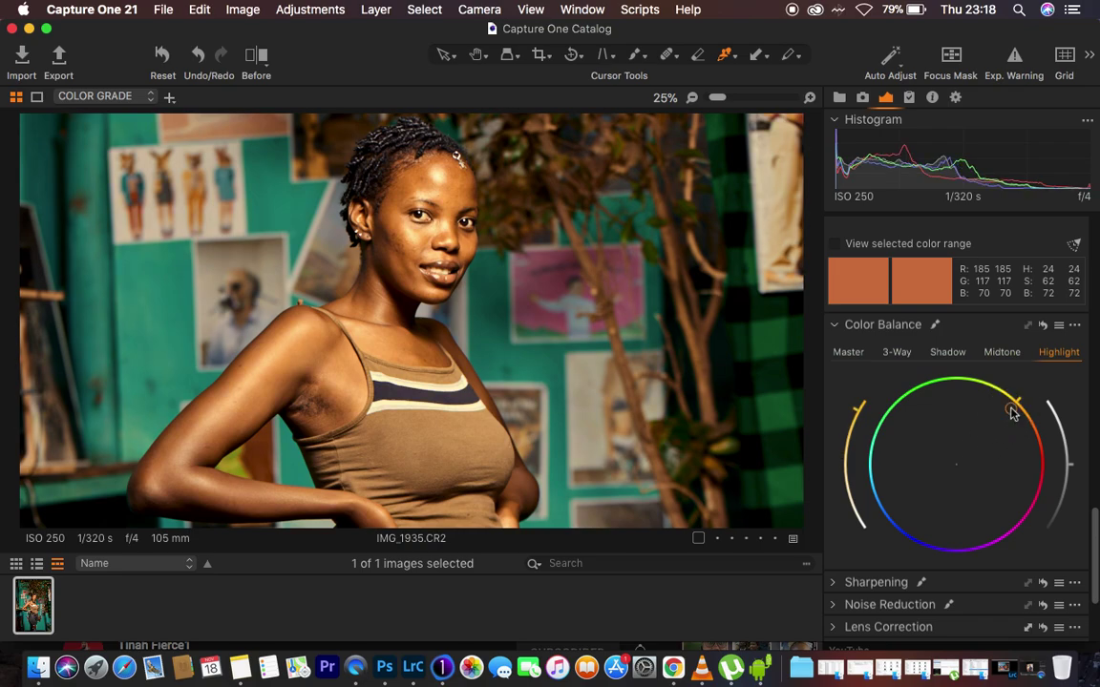
{"action": "left_click_drag", "start_coordinate": [1014, 413], "coordinate": [968, 464]}
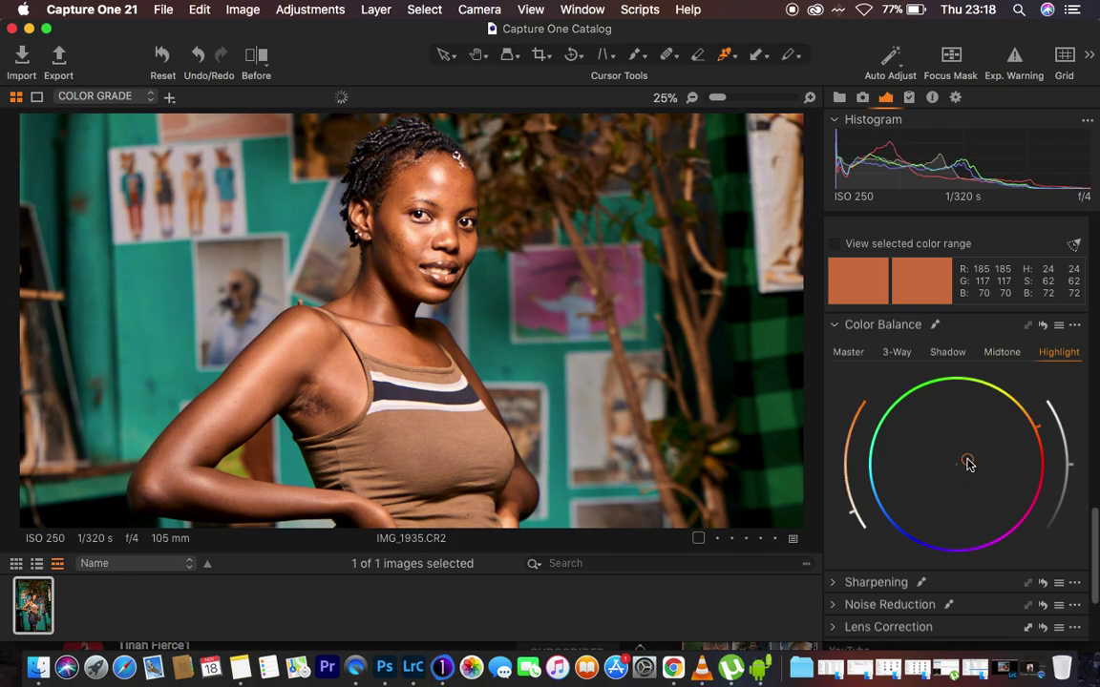
{"action": "mouse_move", "coordinate": [967, 464]}
{"action": "left_mouse_down"}
{"action": "mouse_move", "coordinate": [941, 458]}
{"action": "mouse_move", "coordinate": [898, 410]}
{"action": "mouse_move", "coordinate": [906, 400]}
{"action": "mouse_move", "coordinate": [952, 462]}
{"action": "mouse_move", "coordinate": [942, 453]}
{"action": "left_mouse_up"}
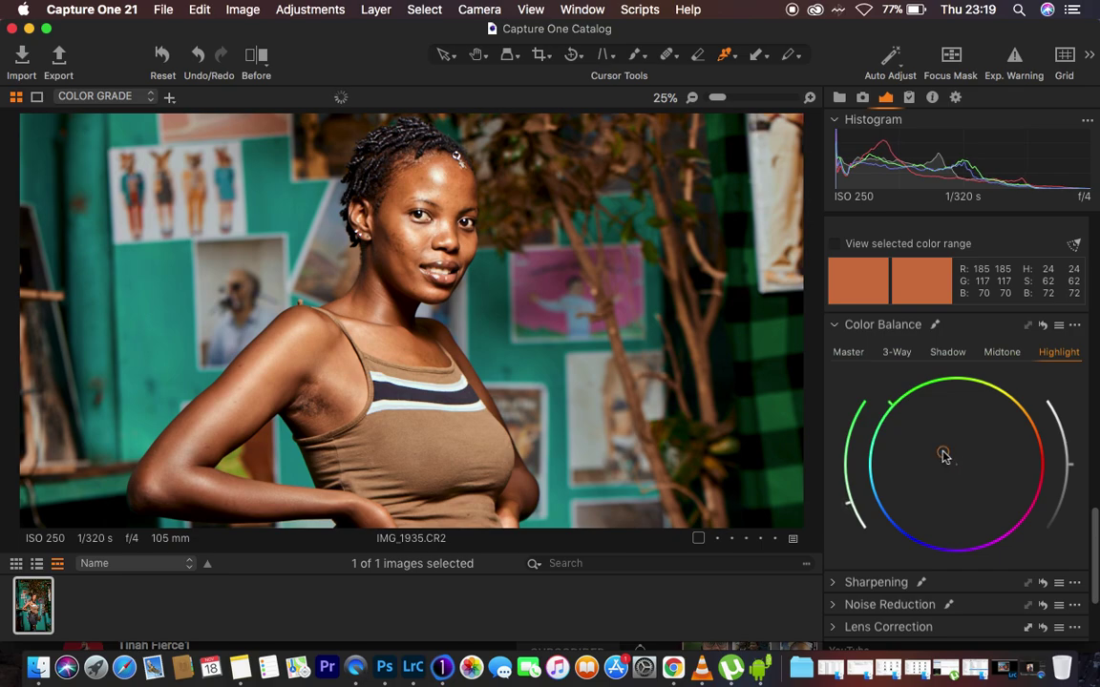
{"action": "key", "text": "super+0"}
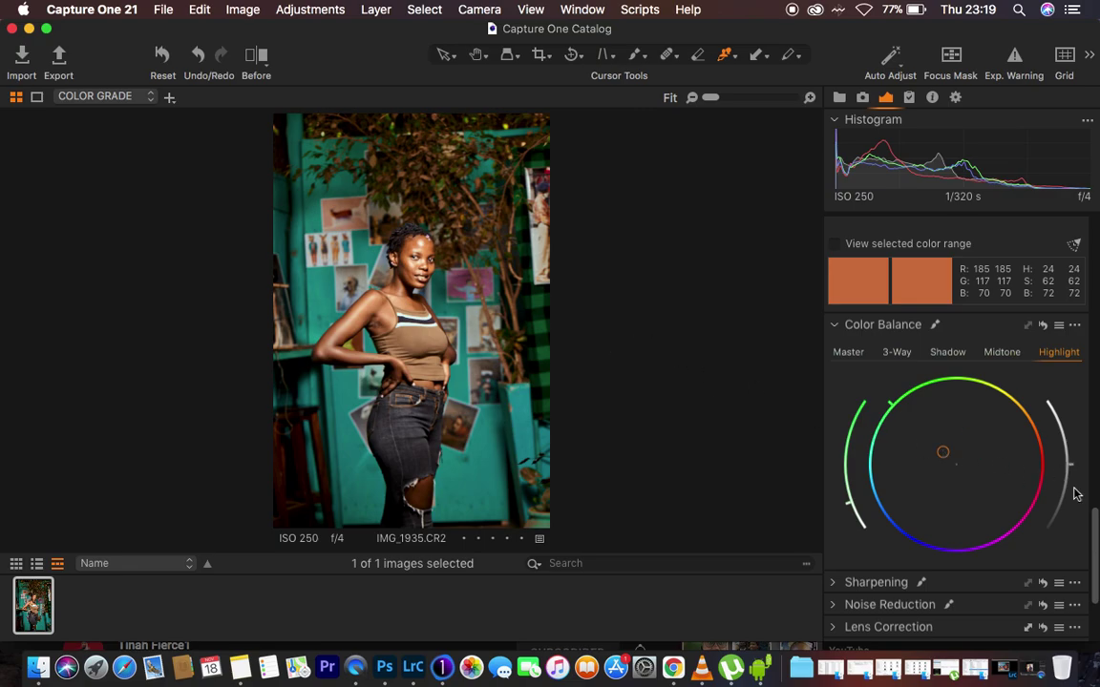
Step: Set the layer's High Dynamic Range highlight to -90, white to -43 and shadow to 4, and its contrast to 2
{"action": "left_click_drag", "start_coordinate": [1095, 526], "coordinate": [1091, 266]}
{"action": "left_click_drag", "start_coordinate": [949, 488], "coordinate": [948, 530]}
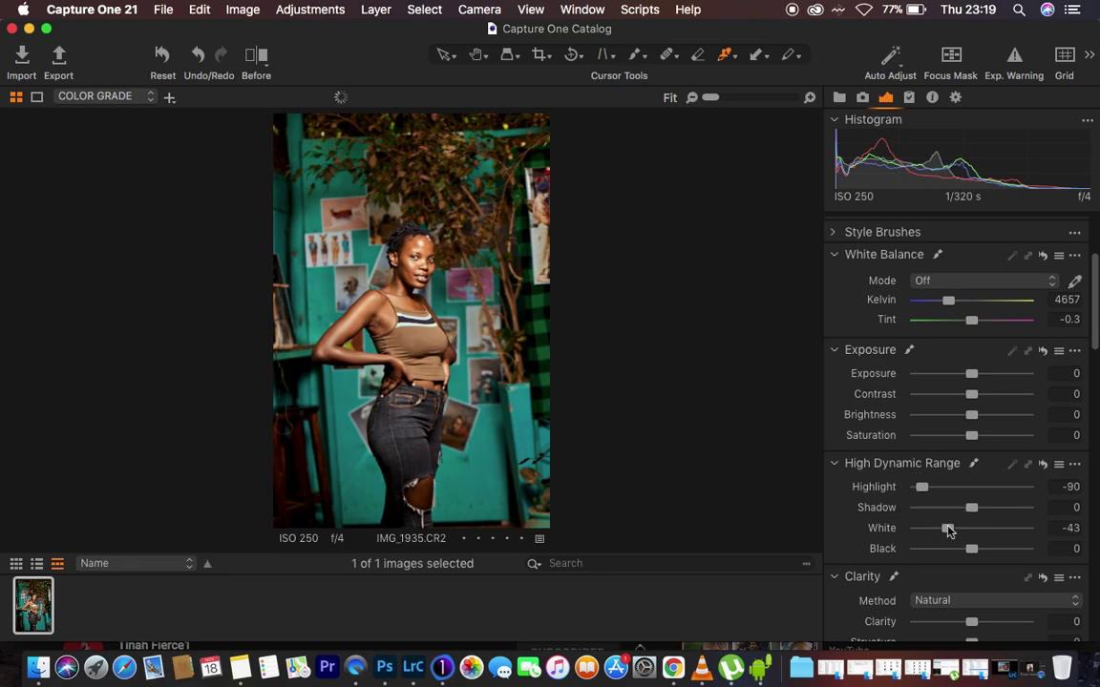
{"action": "left_click_drag", "start_coordinate": [975, 401], "coordinate": [974, 402]}
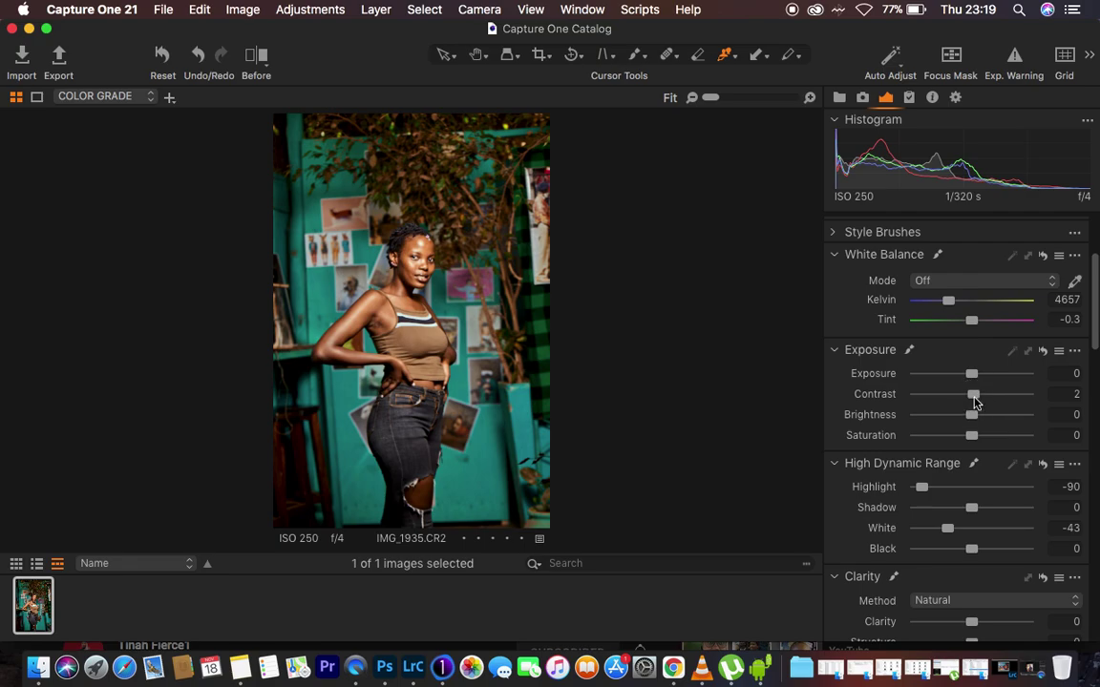
{"action": "left_click_drag", "start_coordinate": [972, 507], "coordinate": [976, 511]}
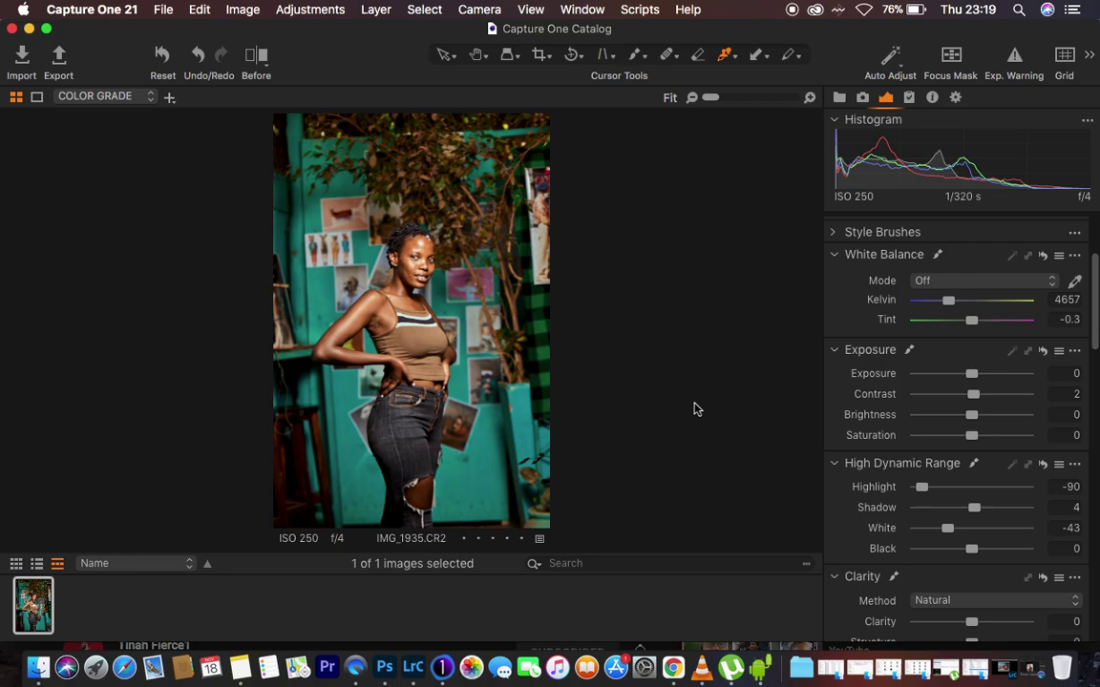
Step: Compare the graded portrait with its original in a split before/after view, revealing the full edited version
{"action": "left_click", "coordinate": [256, 55]}
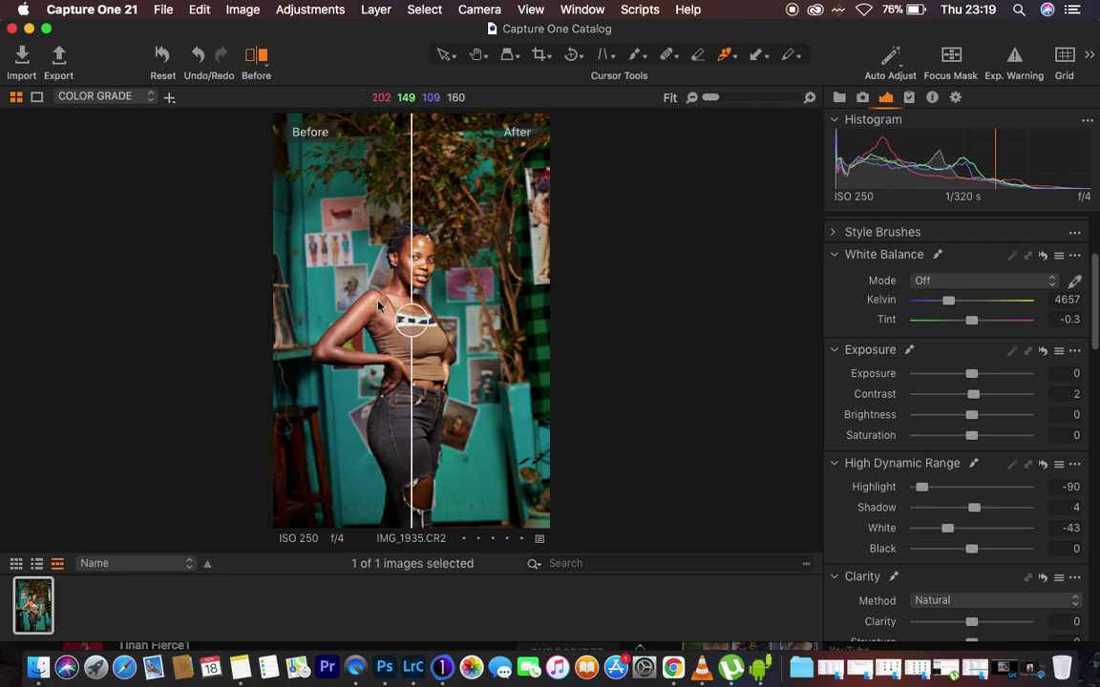
{"action": "scroll", "coordinate": [379, 306], "scroll_direction": "up", "scroll_amount": 2}
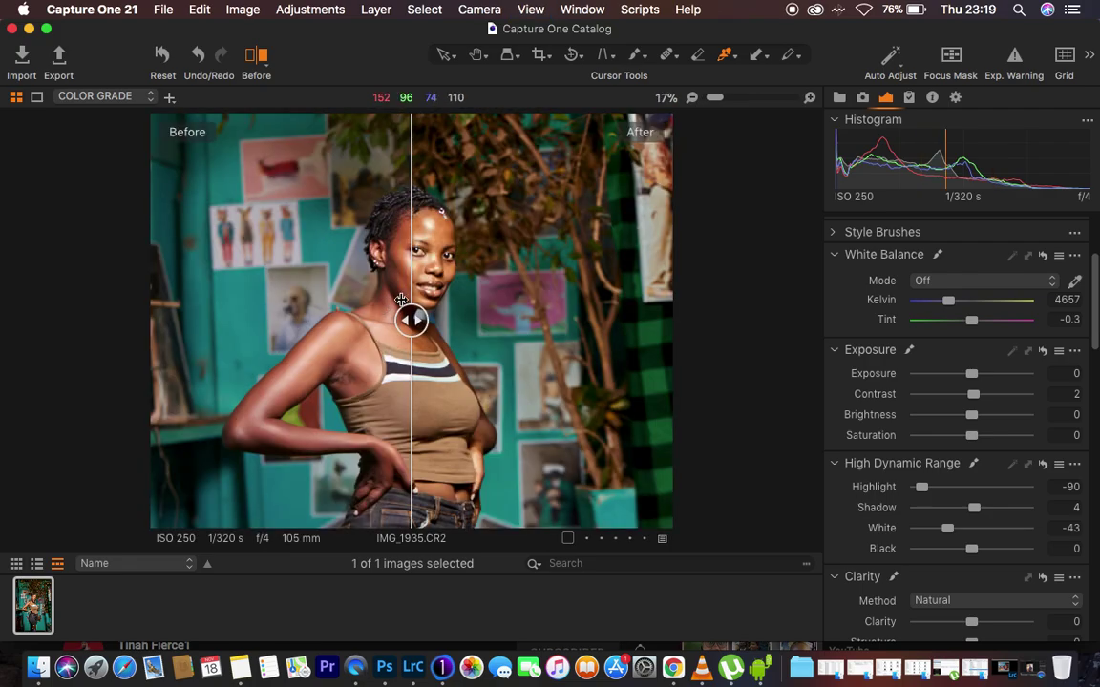
{"action": "left_click_drag", "start_coordinate": [412, 319], "coordinate": [121, 319]}
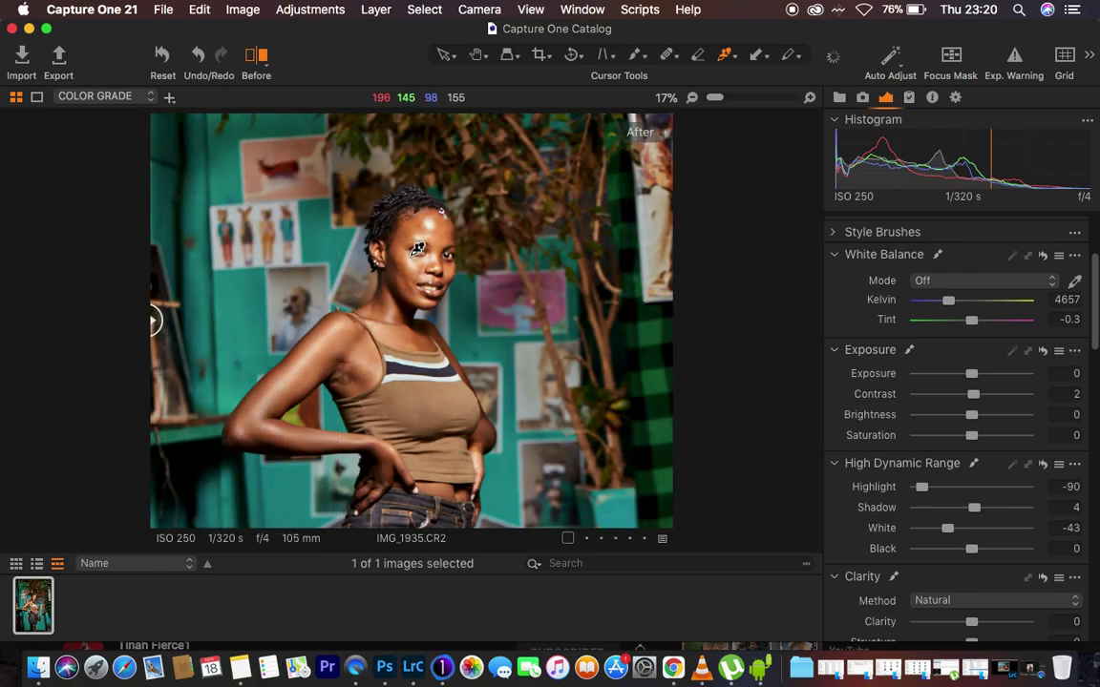
{"action": "left_click", "coordinate": [256, 57]}
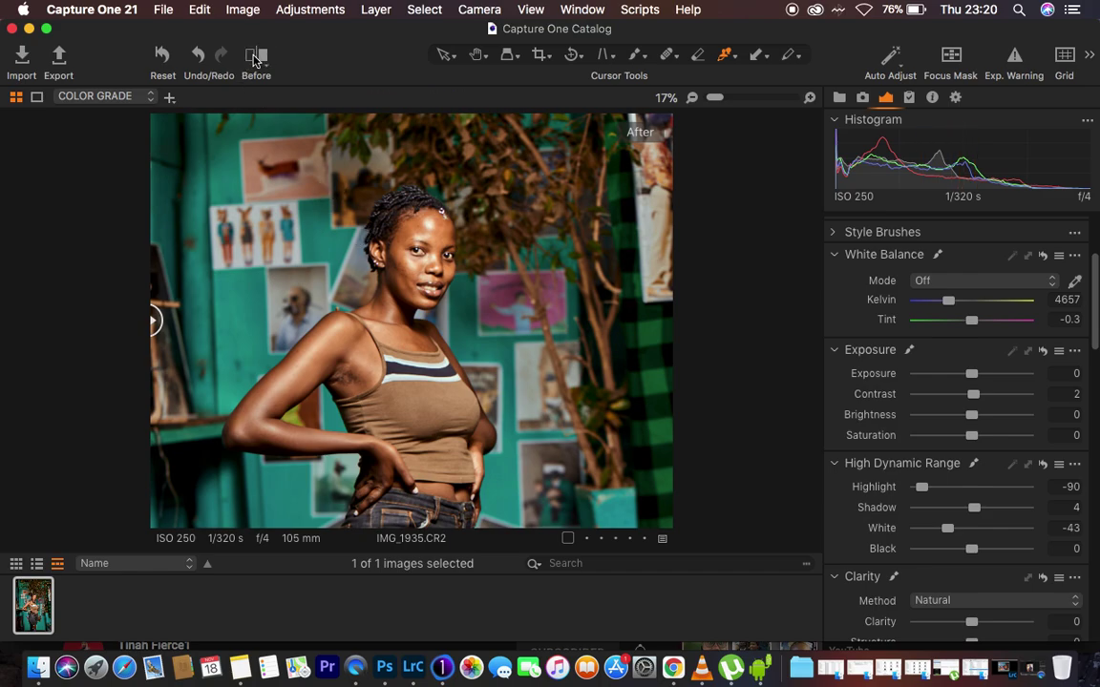
Step: Lower the COLOR GRADE layer's opacity to 85
{"action": "scroll", "coordinate": [957, 352], "scroll_direction": "up", "scroll_amount": 5}
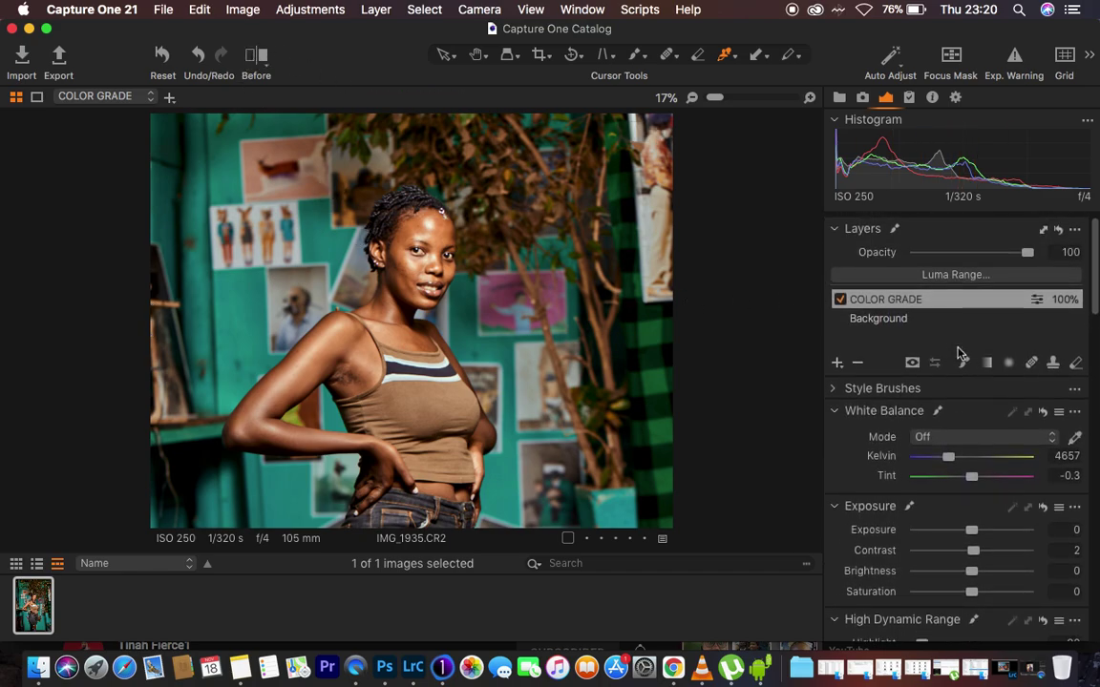
{"action": "left_click_drag", "start_coordinate": [1027, 252], "coordinate": [1012, 253]}
{"action": "key", "text": "super+0"}
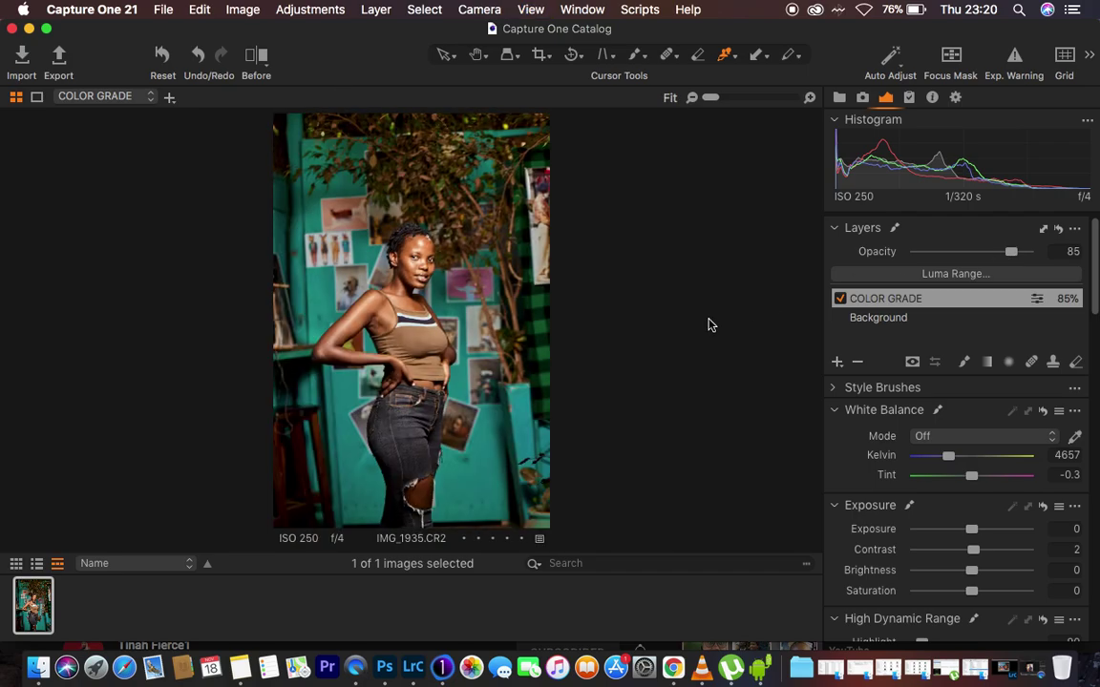
Step: Shift the green range's hue to -30 and the cyan range's hue to -2.9 with the basic Color Editor
{"action": "scroll", "coordinate": [1014, 561], "scroll_direction": "down", "scroll_amount": 10}
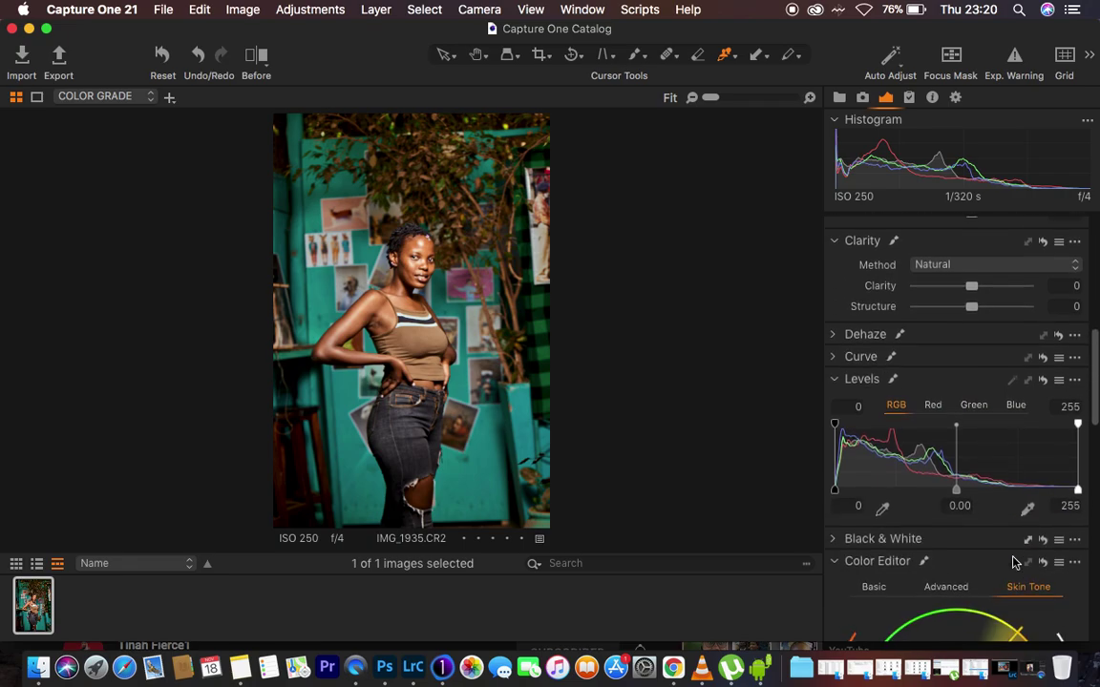
{"action": "scroll", "coordinate": [1014, 563], "scroll_direction": "down", "scroll_amount": 5}
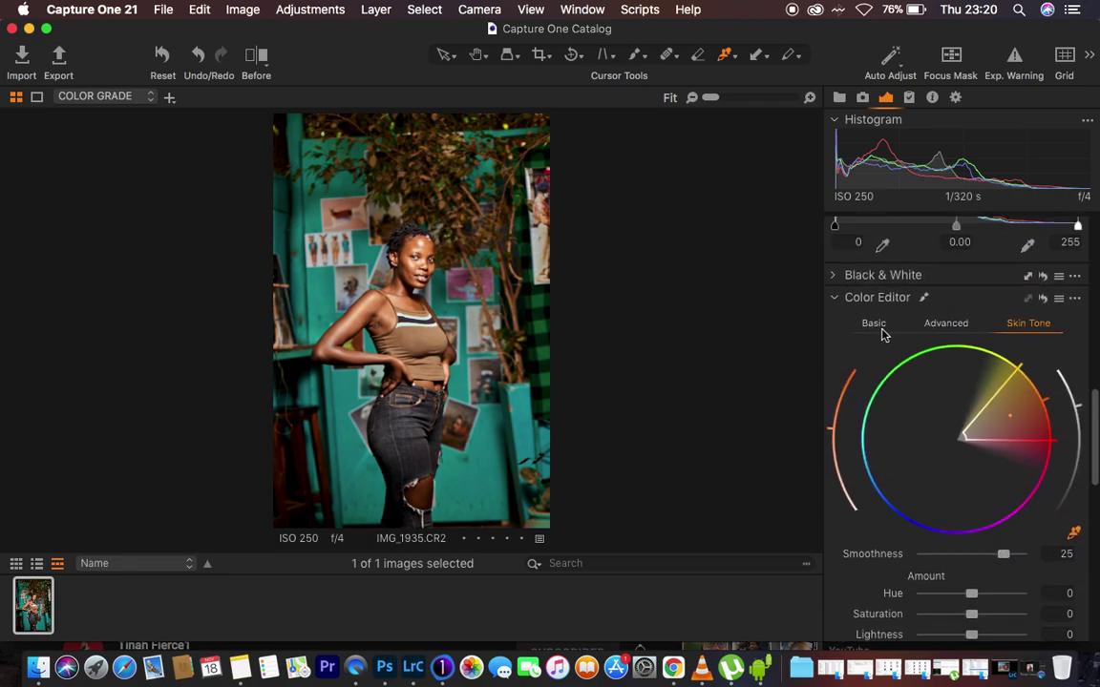
{"action": "left_click", "coordinate": [873, 324]}
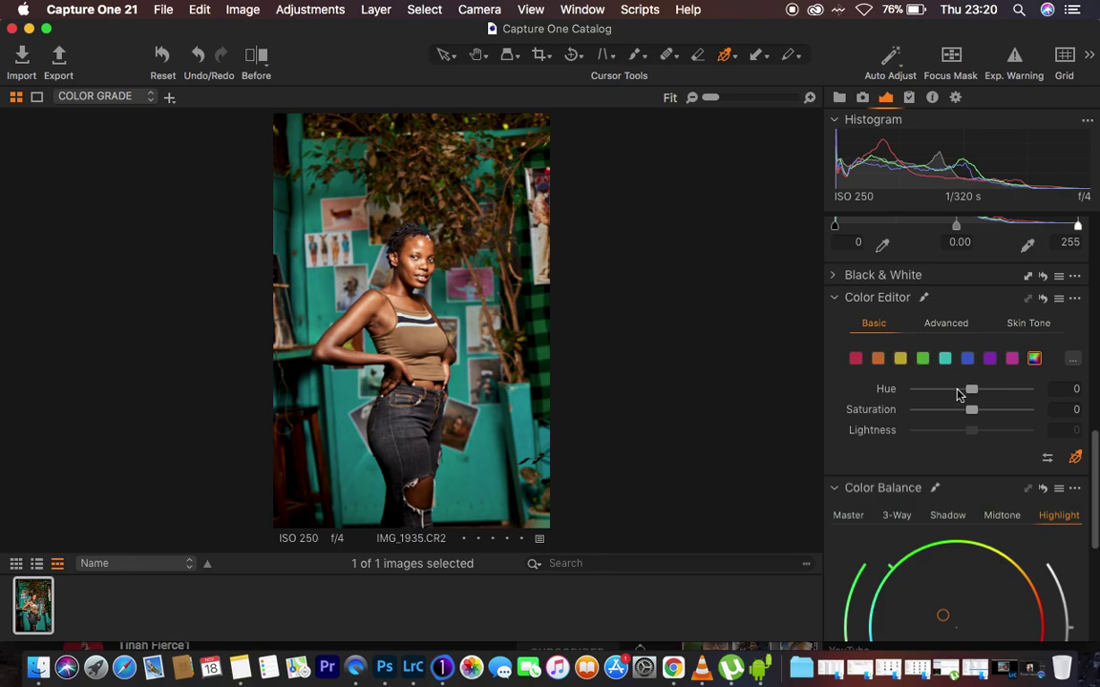
{"action": "left_click", "coordinate": [921, 359]}
{"action": "left_click", "coordinate": [944, 359]}
{"action": "left_click", "coordinate": [922, 359]}
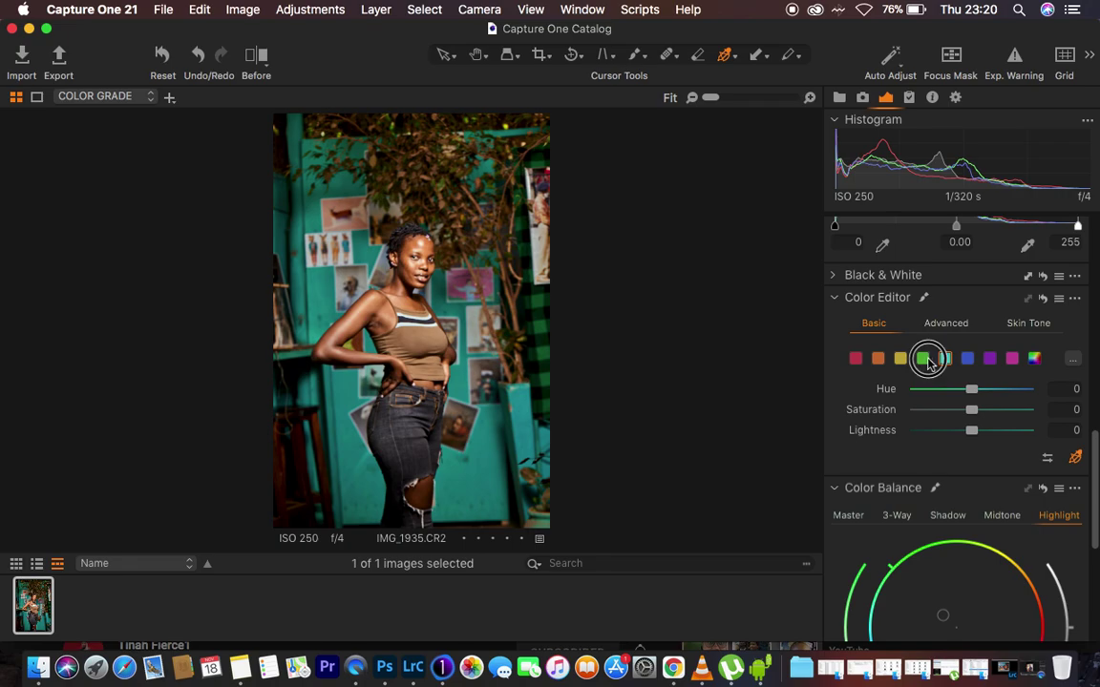
{"action": "left_click_drag", "start_coordinate": [974, 395], "coordinate": [847, 386]}
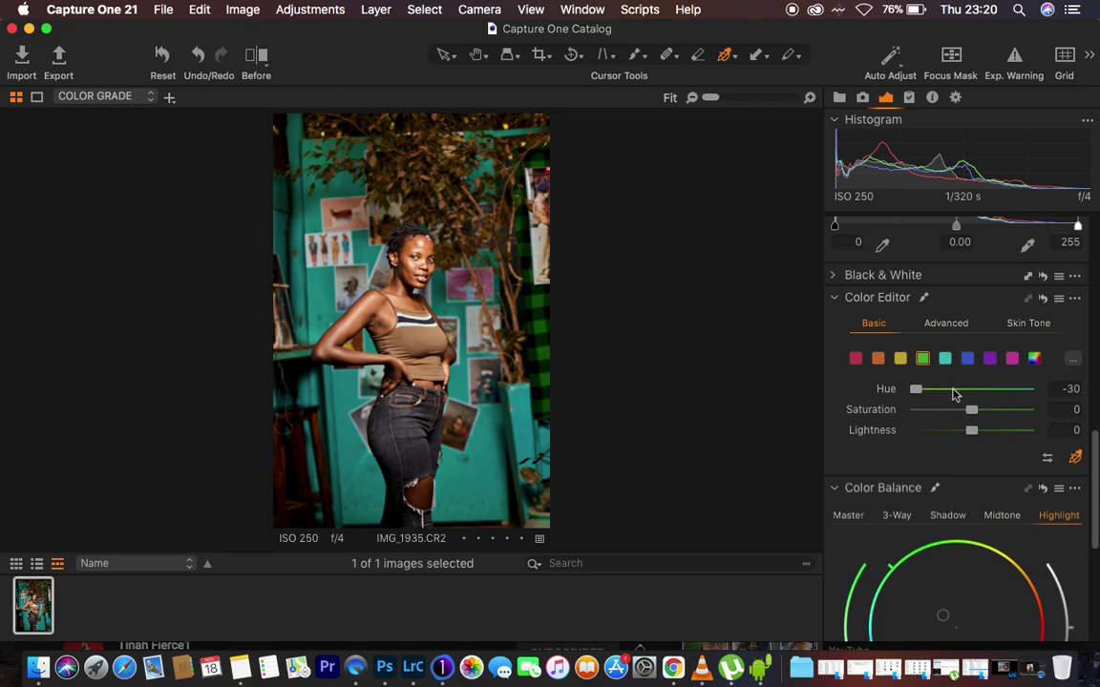
{"action": "left_click_drag", "start_coordinate": [936, 389], "coordinate": [968, 394]}
{"action": "left_click", "coordinate": [946, 358]}
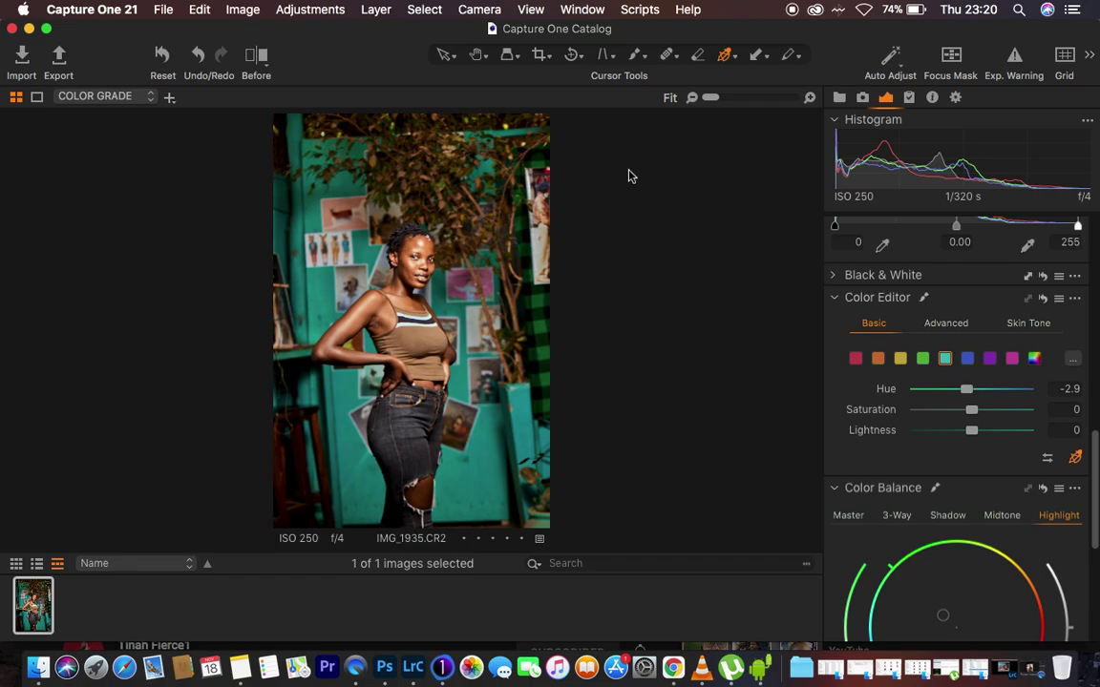
Step: Open the photo for editing in Adobe Photoshop 2020 as a 16-bit uncompressed TIFF with the Adobe RGB (1998) profile
{"action": "left_click", "coordinate": [243, 10]}
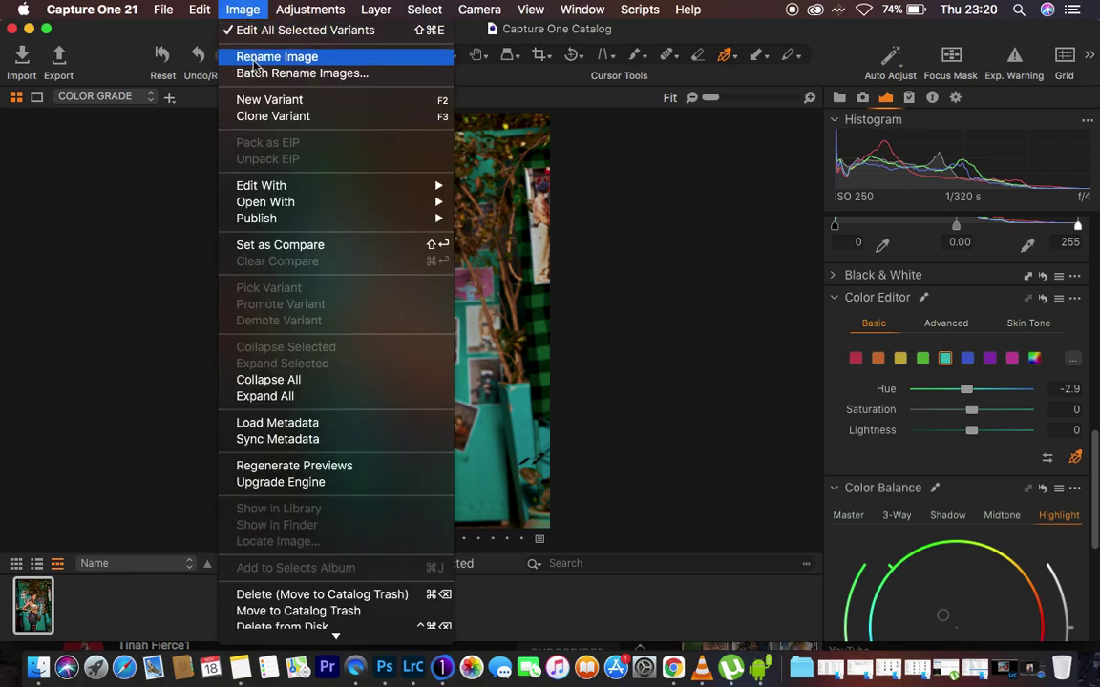
{"action": "mouse_move", "coordinate": [295, 184]}
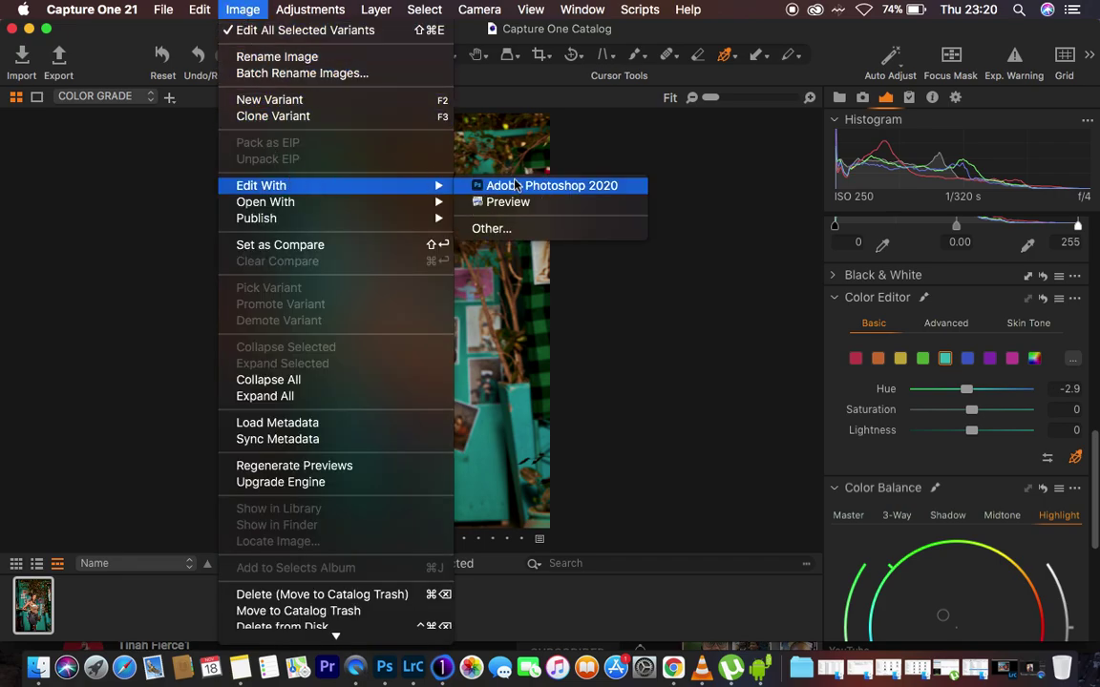
{"action": "left_click", "coordinate": [479, 183]}
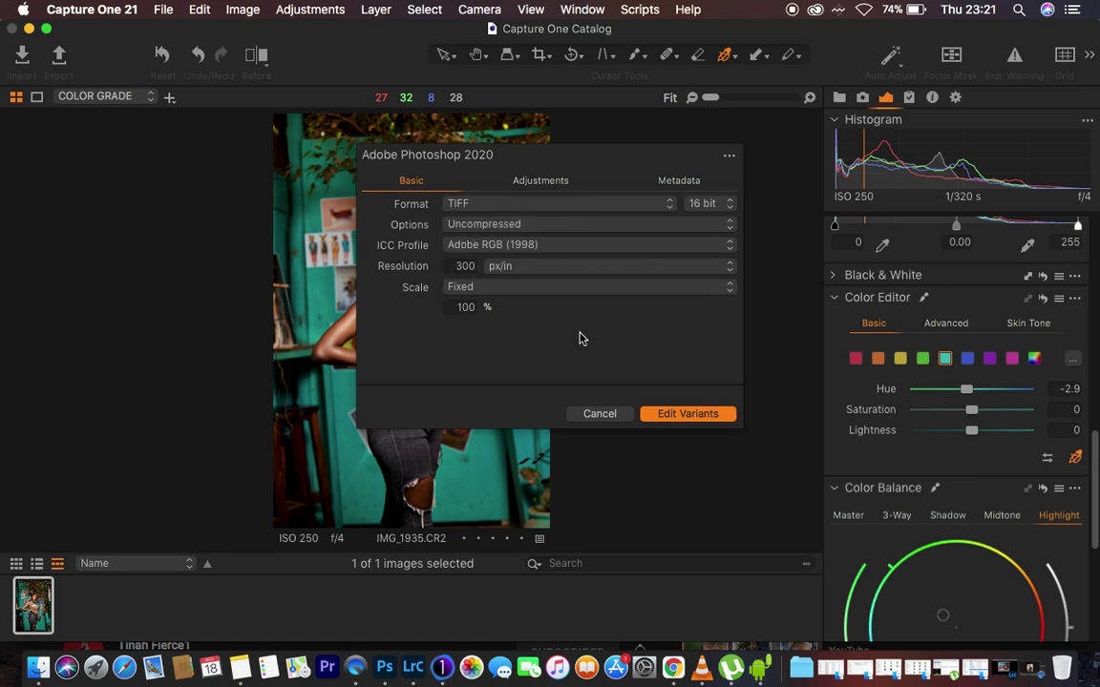
{"action": "left_click", "coordinate": [671, 413]}
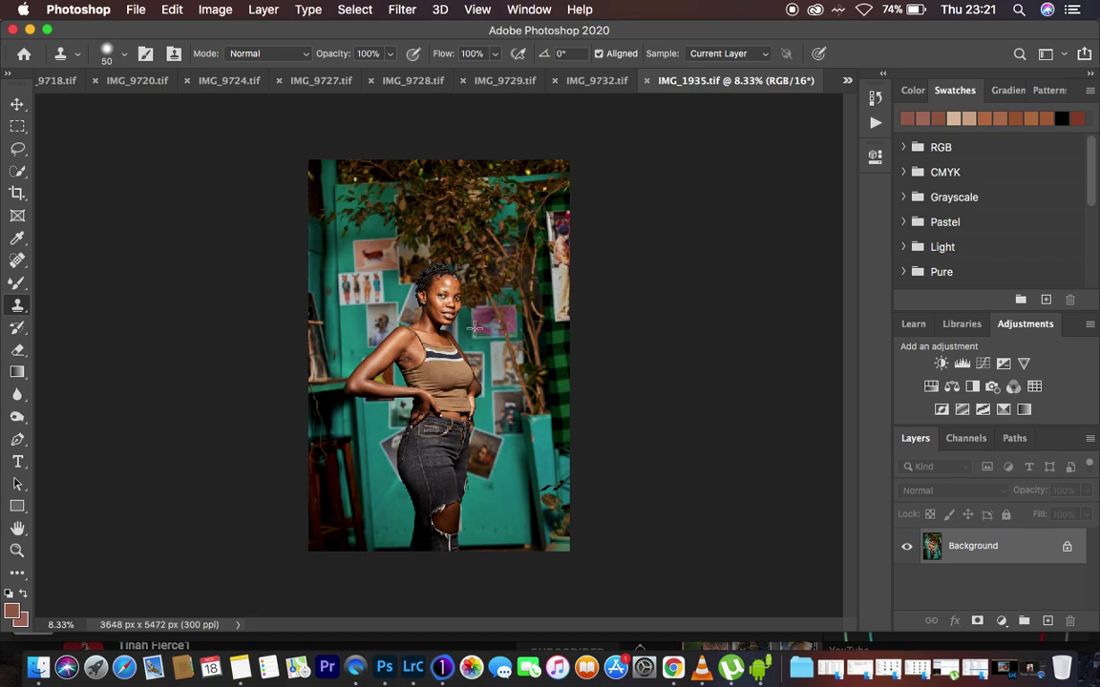
Step: Add a Selective Color adjustment layer with black at +4% and yellow at -5% for the Blacks range
{"action": "key", "text": "super+0"}
{"action": "key", "text": "super+equal"}
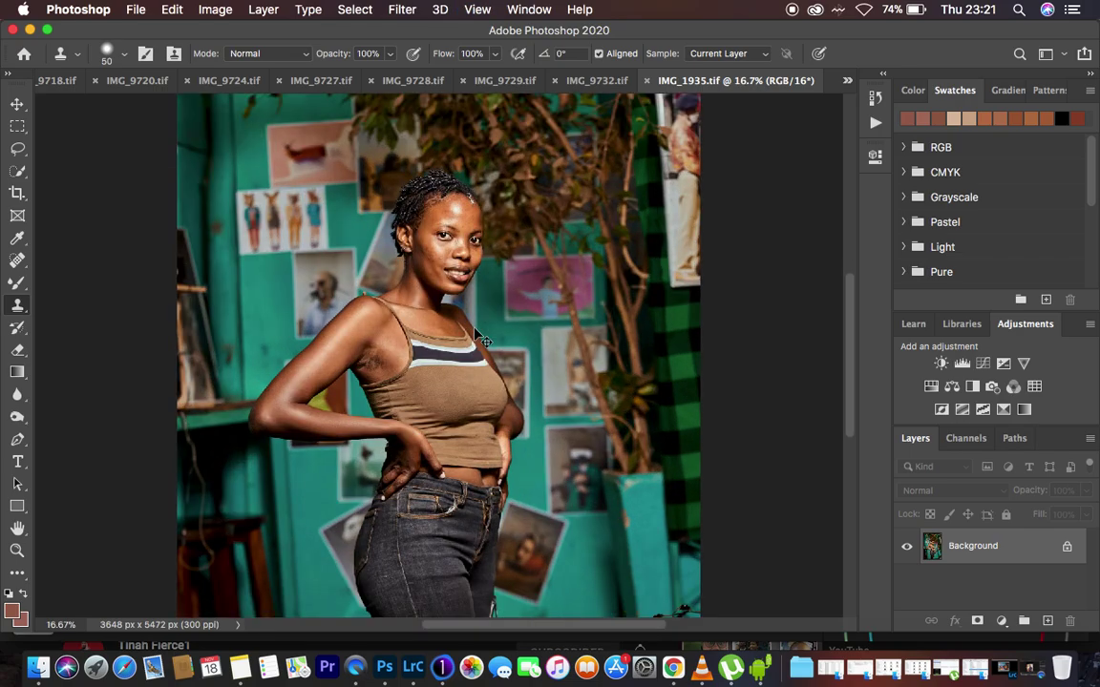
{"action": "key", "text": "super+minus"}
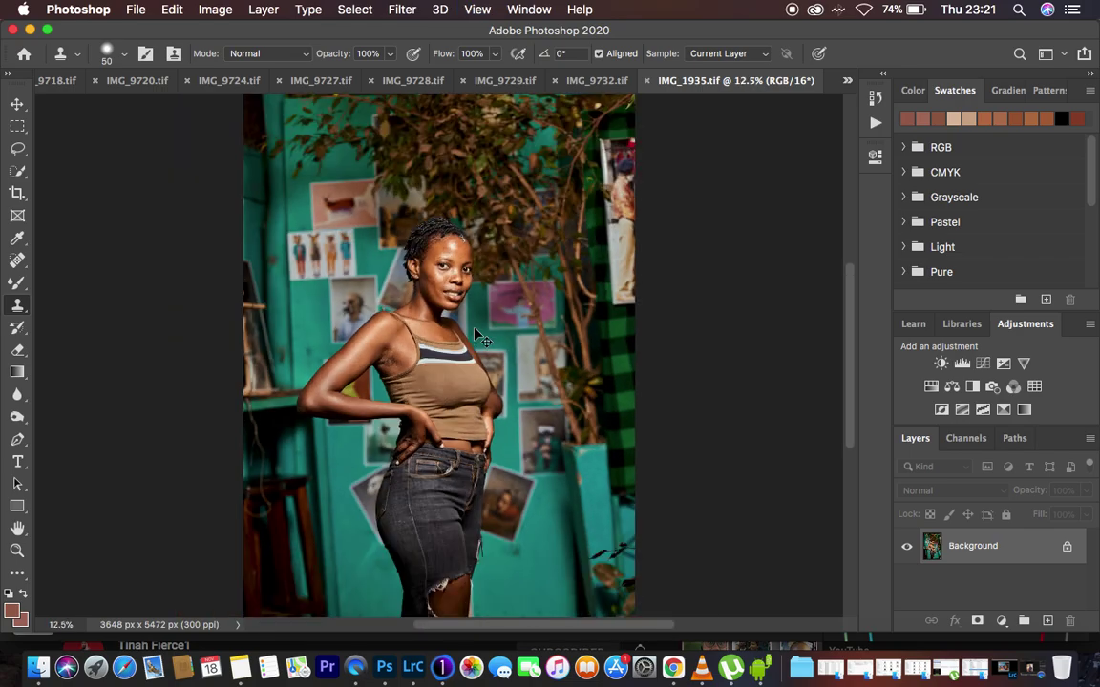
{"action": "left_click", "coordinate": [1000, 621]}
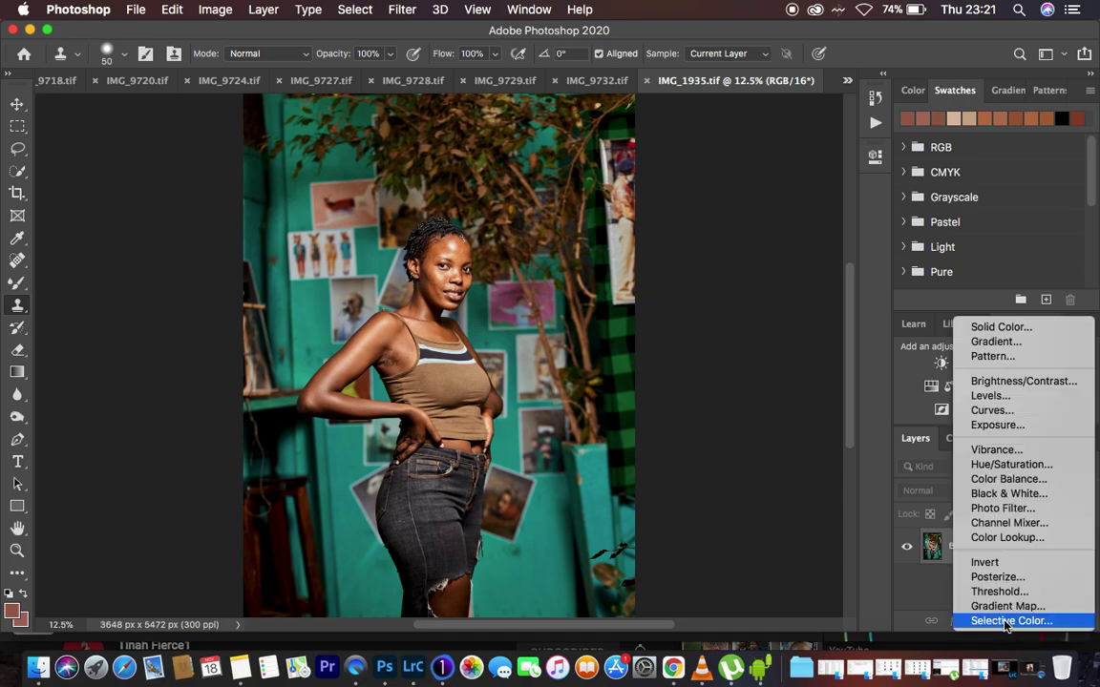
{"action": "left_click", "coordinate": [719, 456]}
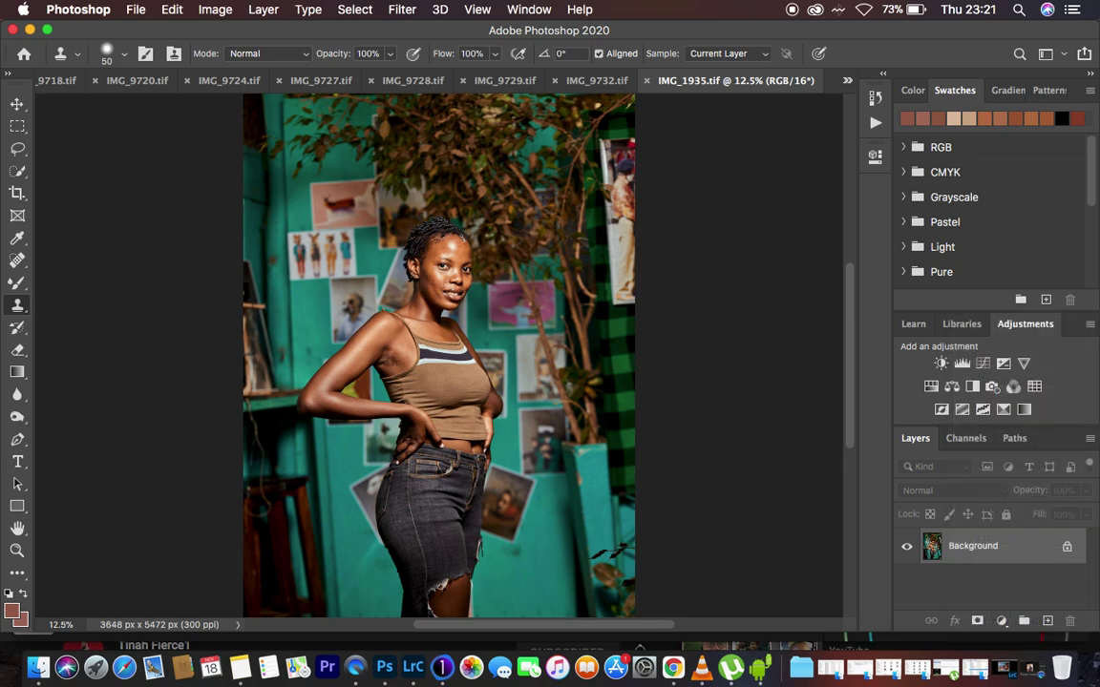
{"action": "key", "text": "v"}
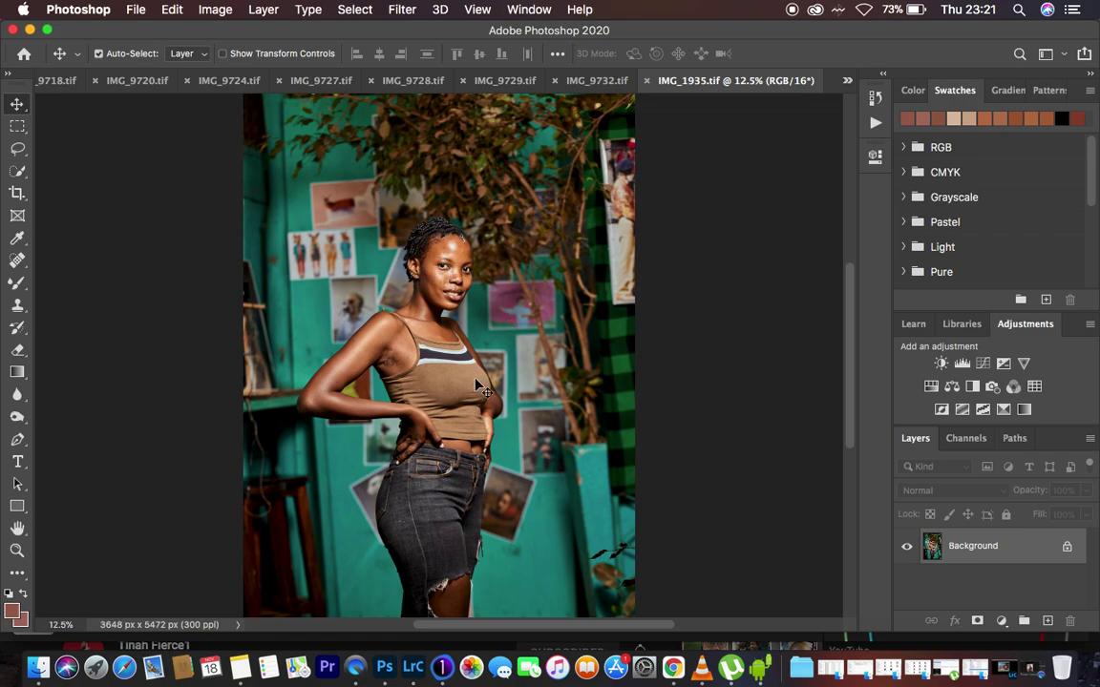
{"action": "left_click", "coordinate": [1001, 621]}
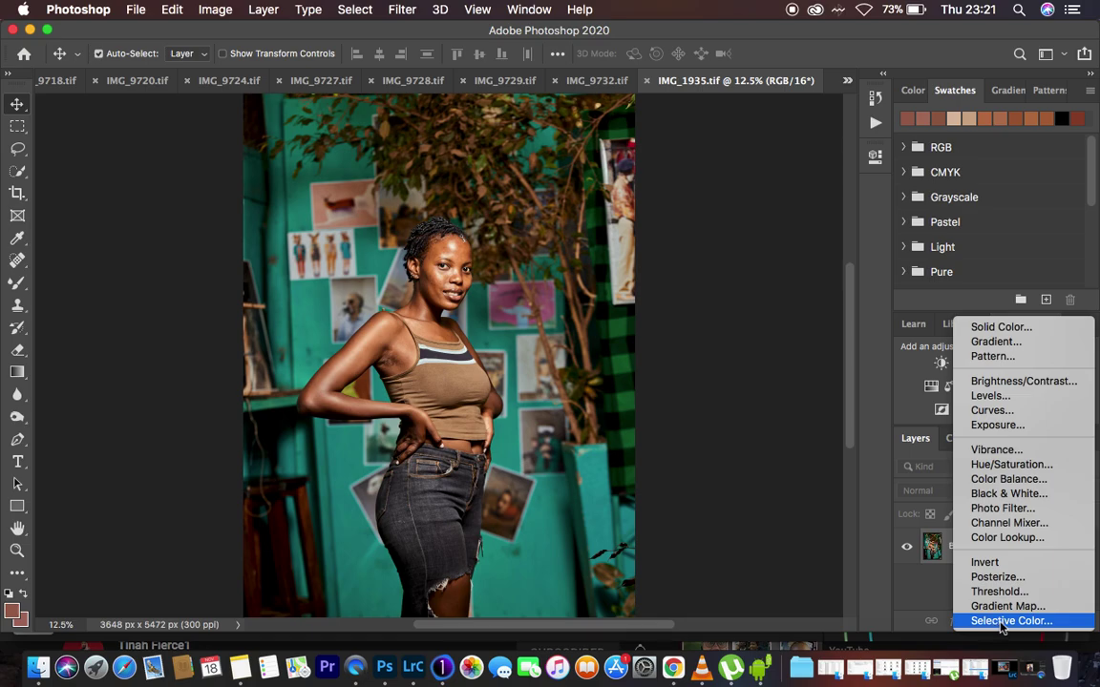
{"action": "left_click", "coordinate": [1000, 621]}
{"action": "left_click_drag", "start_coordinate": [739, 365], "coordinate": [742, 366]}
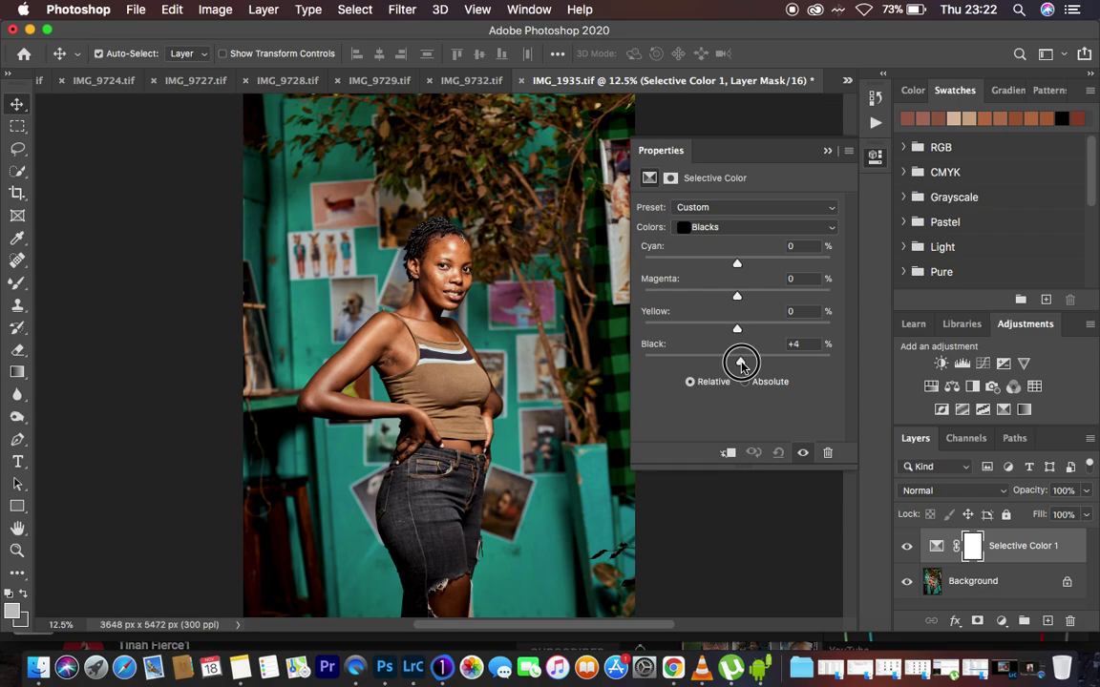
{"action": "left_click_drag", "start_coordinate": [738, 332], "coordinate": [725, 331]}
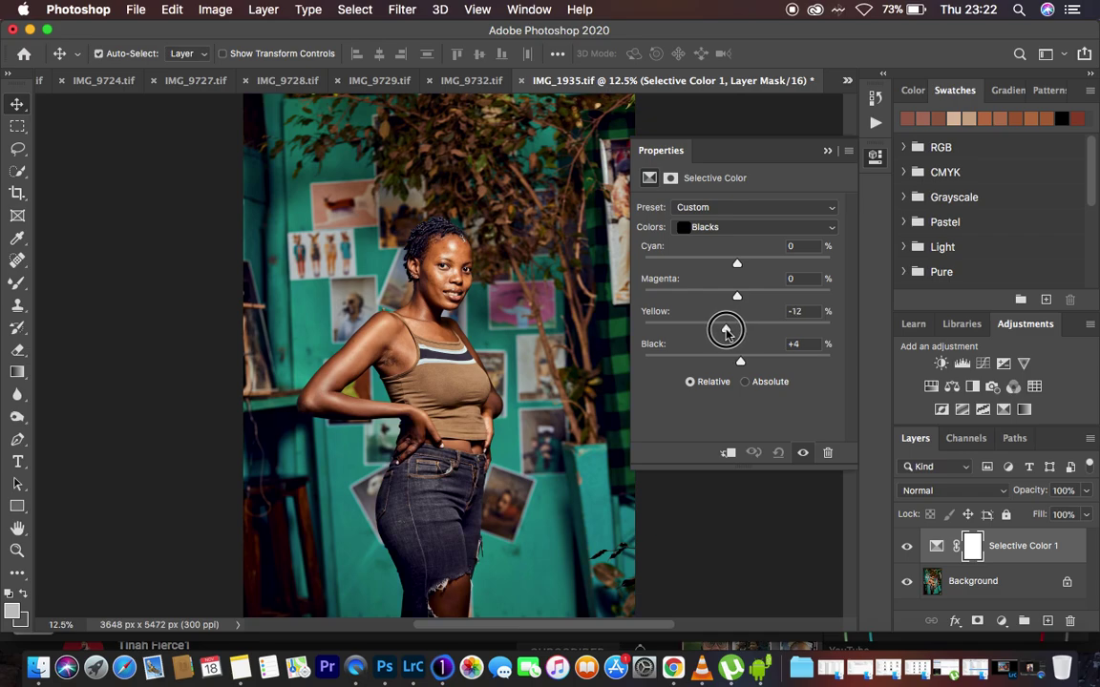
{"action": "left_click_drag", "start_coordinate": [726, 331], "coordinate": [733, 331]}
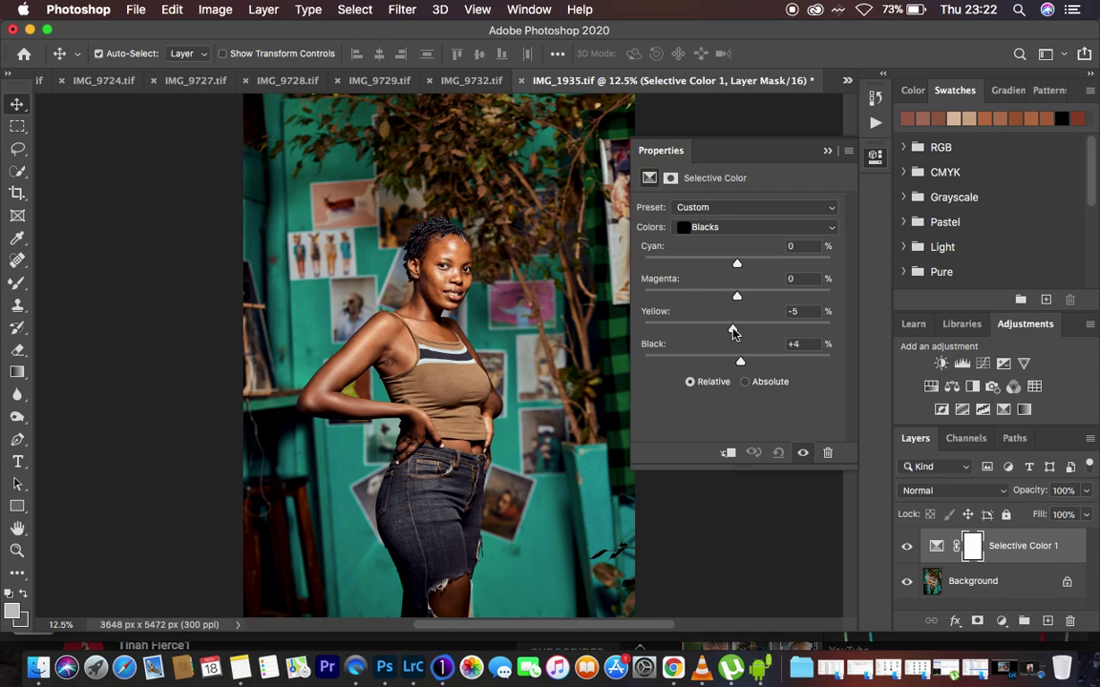
{"action": "left_click", "coordinate": [828, 153]}
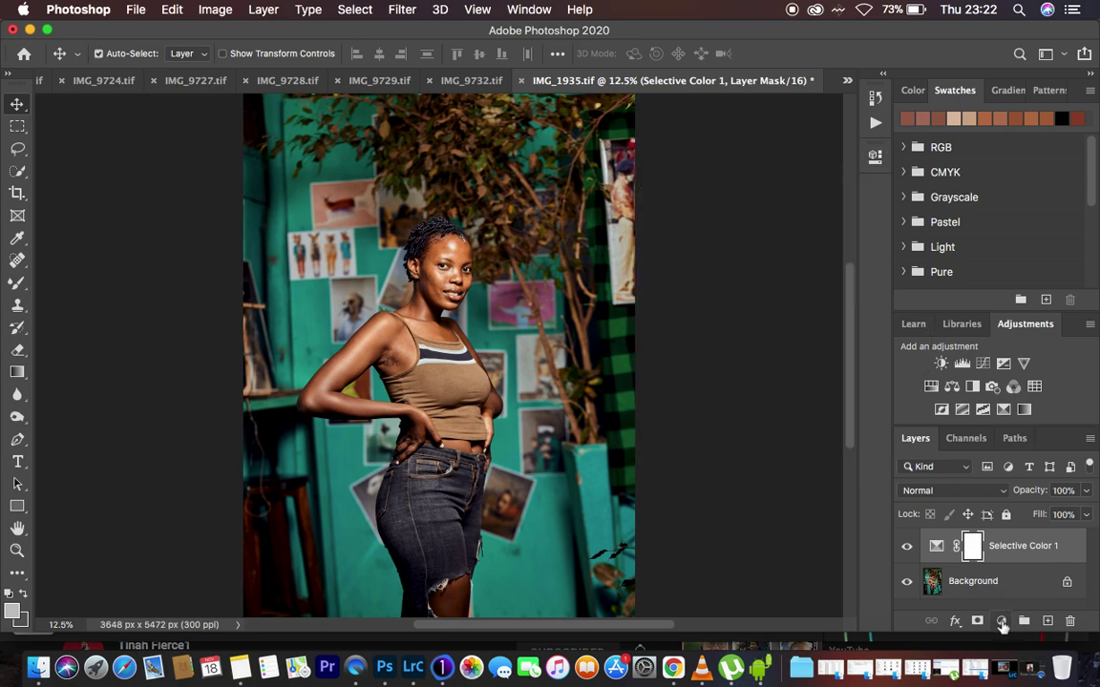
Step: Add a Black & White adjustment layer with the default preset and set its blend mode to Multiply
{"action": "left_click", "coordinate": [1002, 623]}
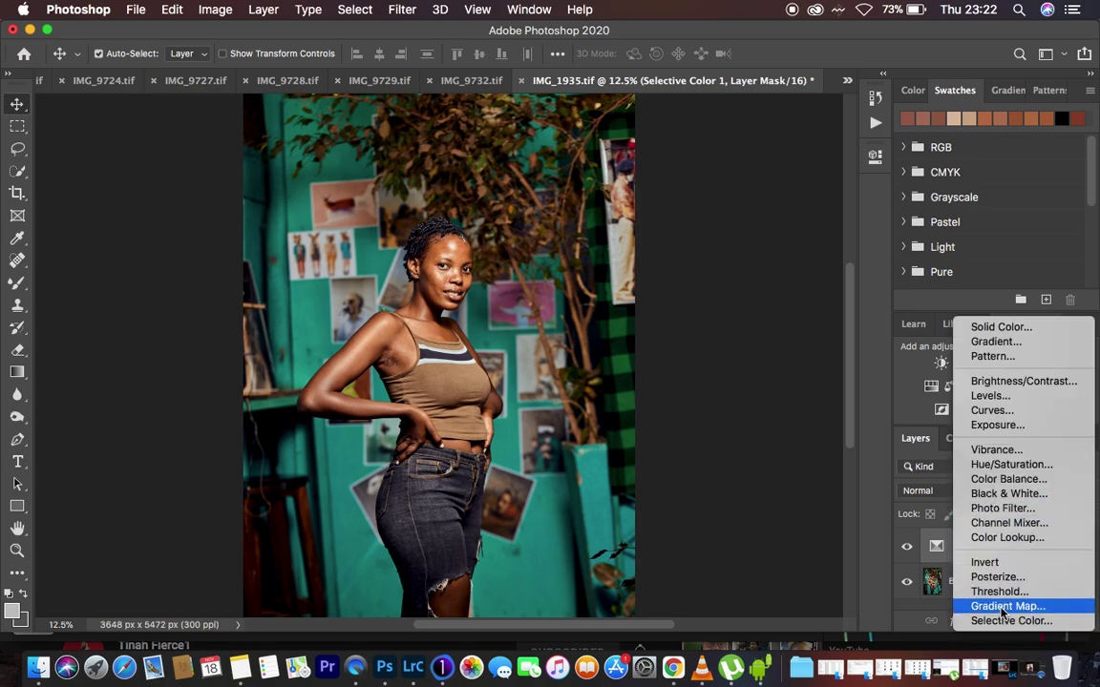
{"action": "left_click", "coordinate": [995, 493]}
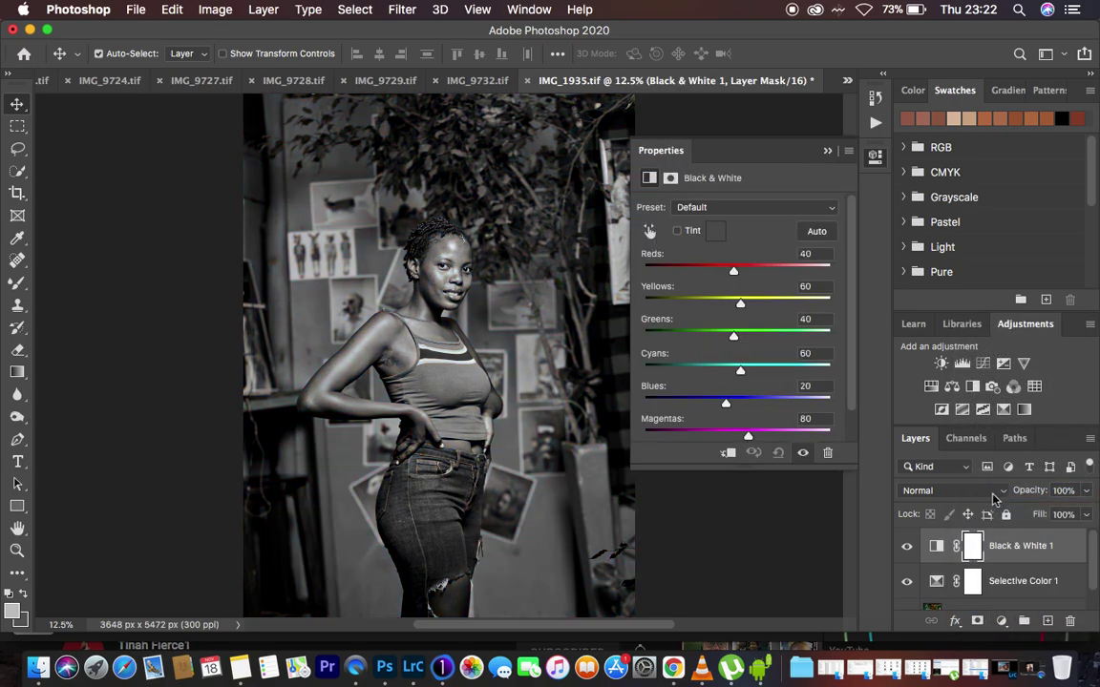
{"action": "left_click", "coordinate": [940, 491]}
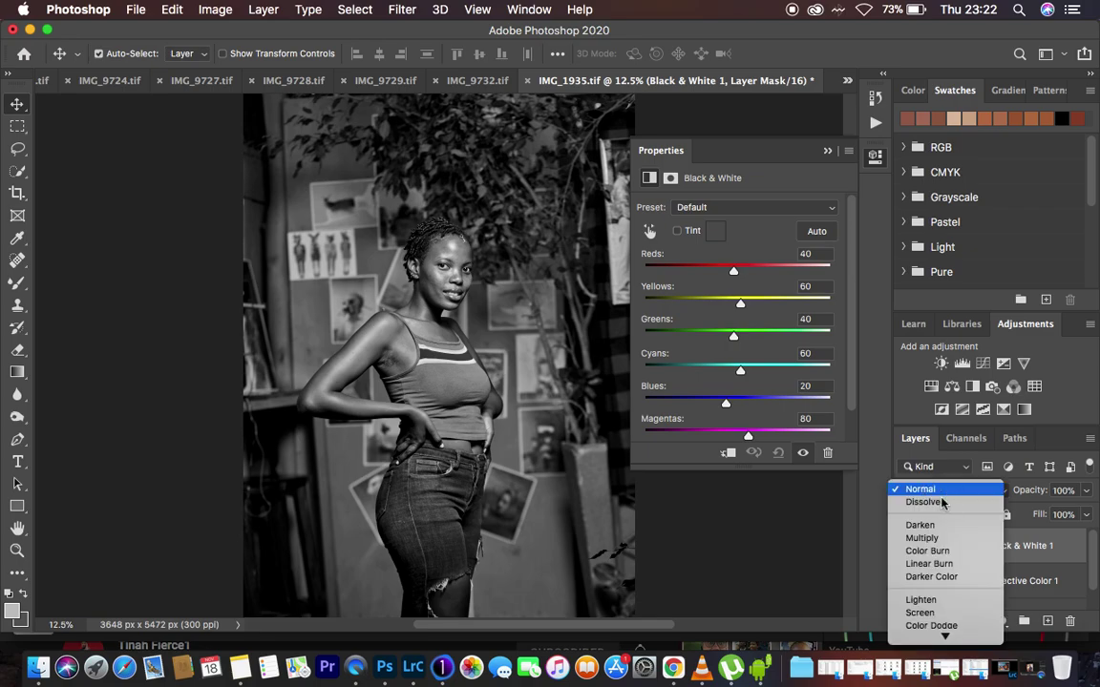
{"action": "left_click", "coordinate": [922, 537]}
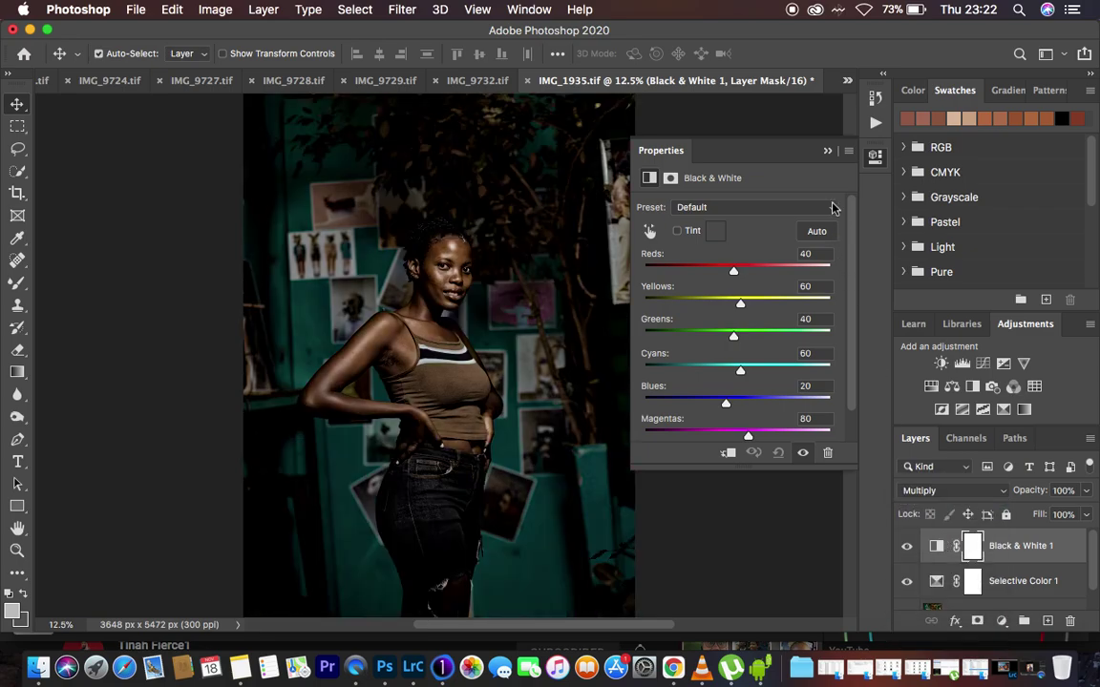
{"action": "left_click", "coordinate": [827, 151]}
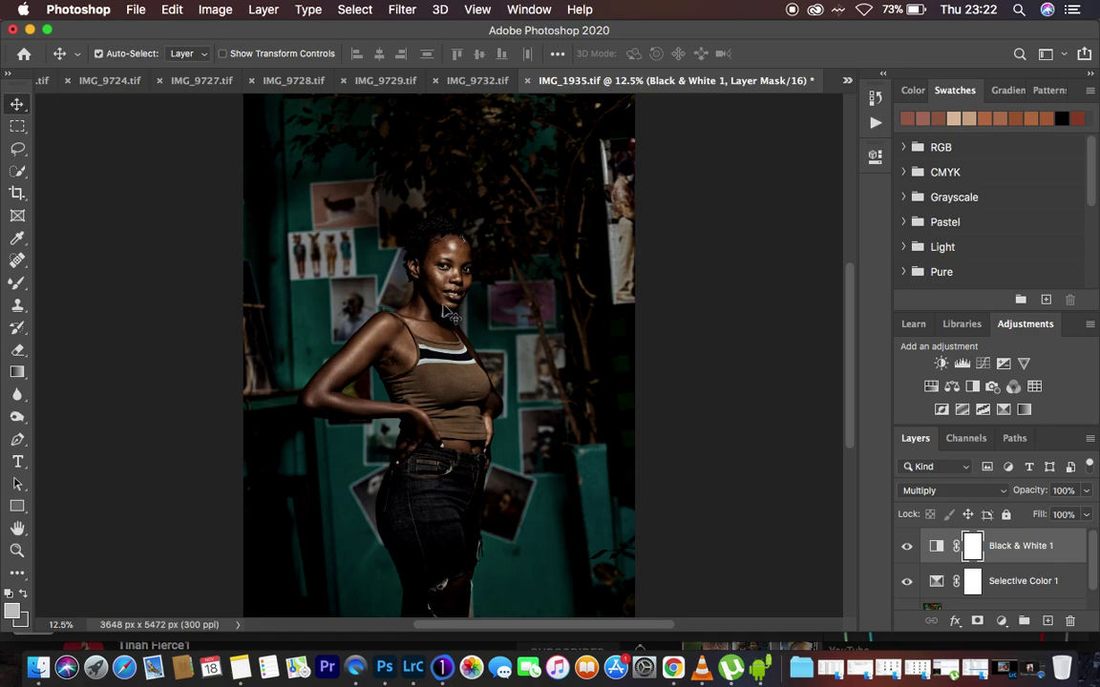
Step: Reduce the Black & White layer's opacity to 9% and check the effect on the portrait
{"action": "left_click", "coordinate": [1086, 491]}
{"action": "left_click_drag", "start_coordinate": [1086, 512], "coordinate": [1015, 515]}
{"action": "key", "text": "super+0"}
{"action": "key", "text": "super+equal"}
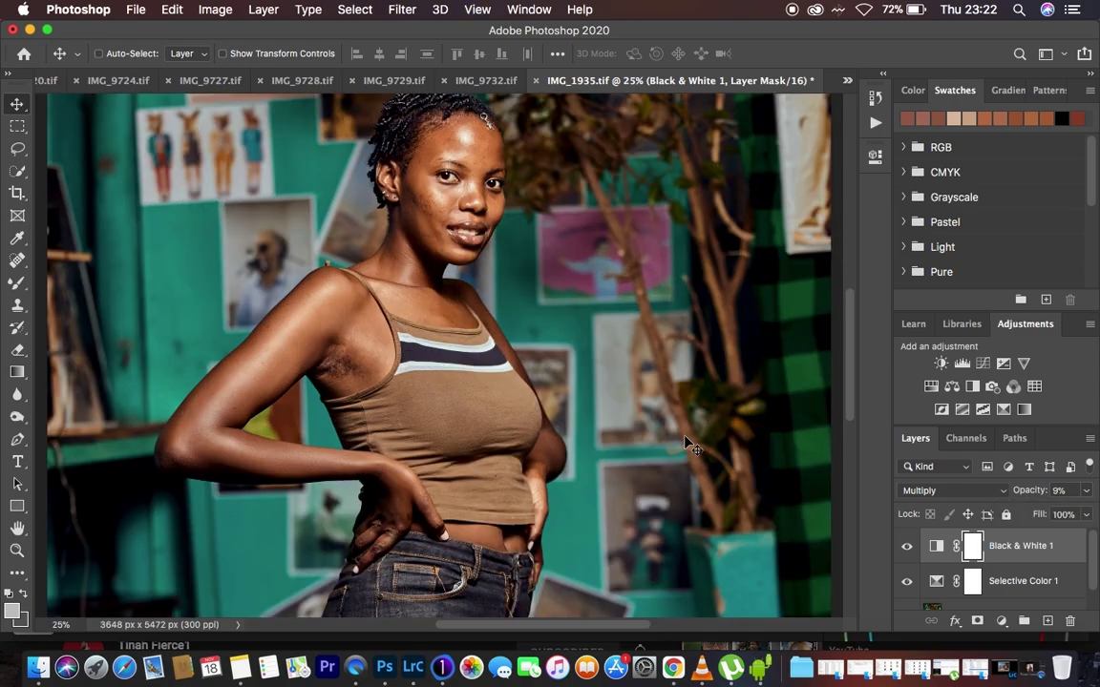
{"action": "key", "text": "super+minus"}
{"action": "key", "text": "super+minus"}
{"action": "key", "text": "super+minus"}
{"action": "key", "text": "super+equal"}
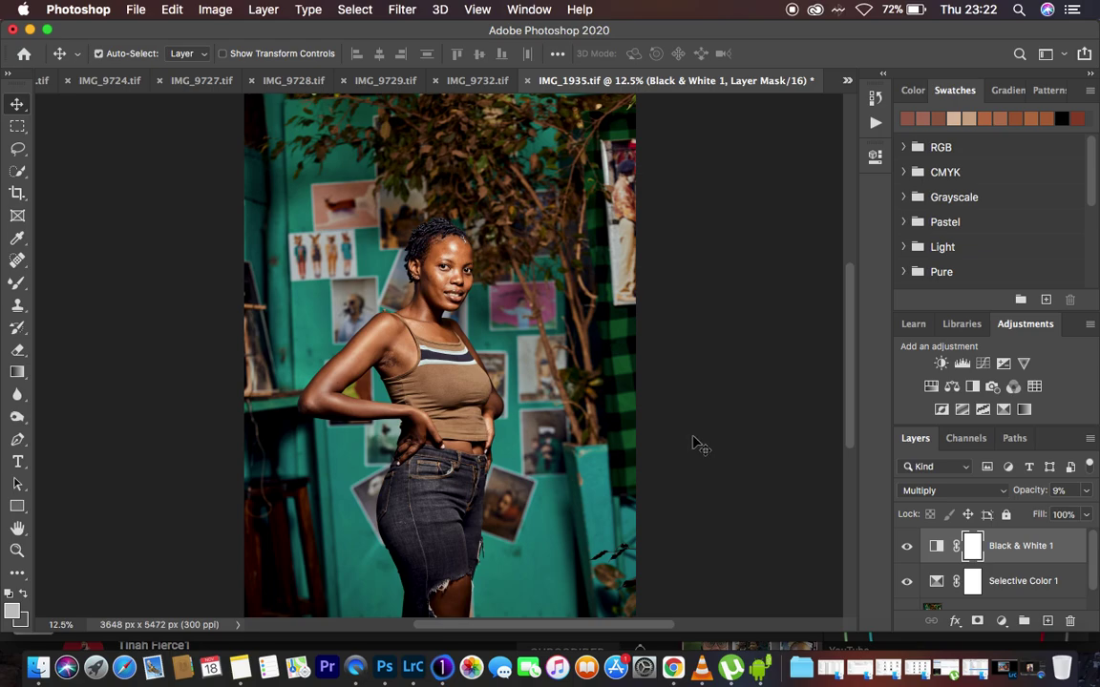
Step: Add another Selective Color adjustment layer on top and set cyan to -5% for the Reds range
{"action": "left_click", "coordinate": [1001, 621]}
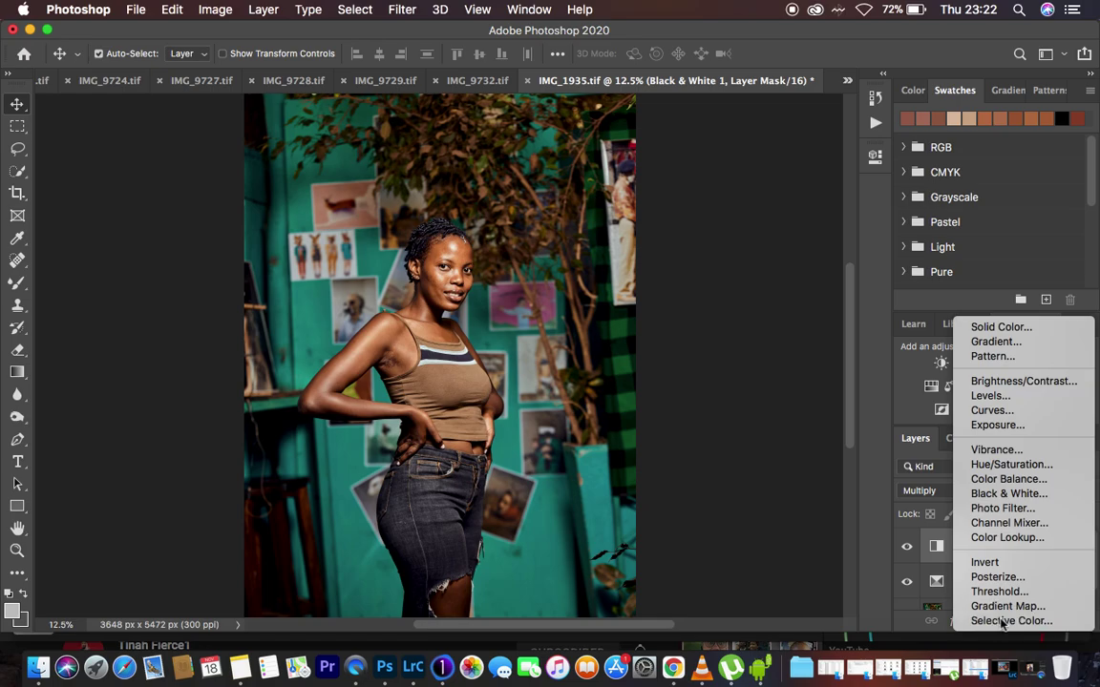
{"action": "left_click", "coordinate": [1001, 620]}
{"action": "left_click", "coordinate": [746, 227]}
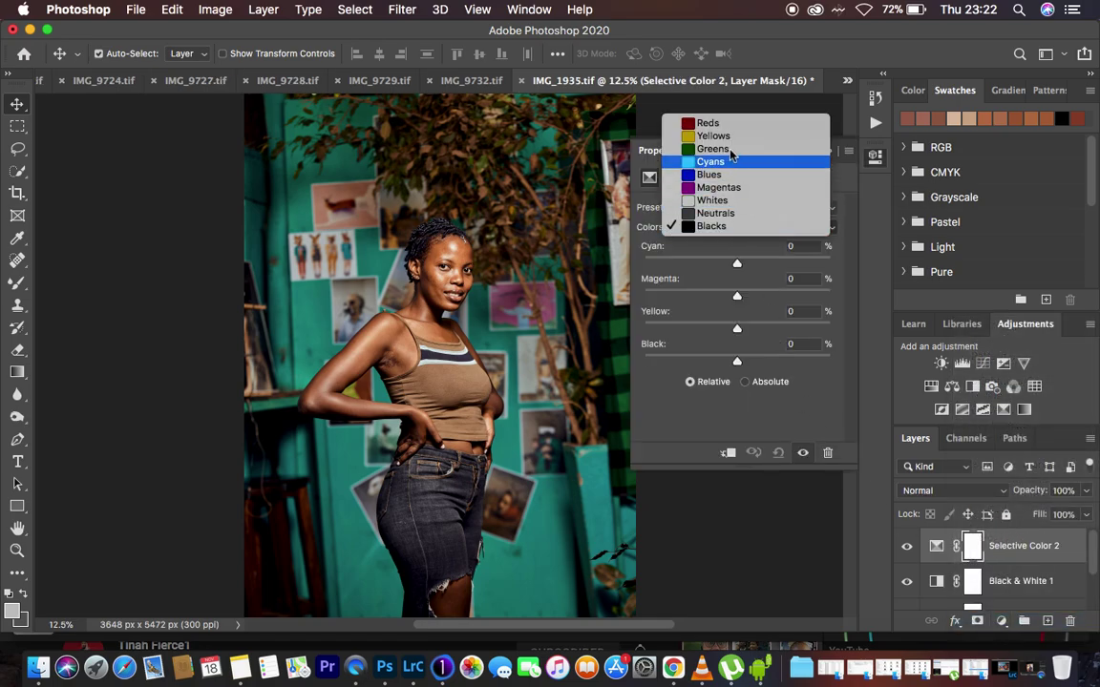
{"action": "left_click", "coordinate": [723, 123]}
{"action": "left_click_drag", "start_coordinate": [737, 267], "coordinate": [732, 267]}
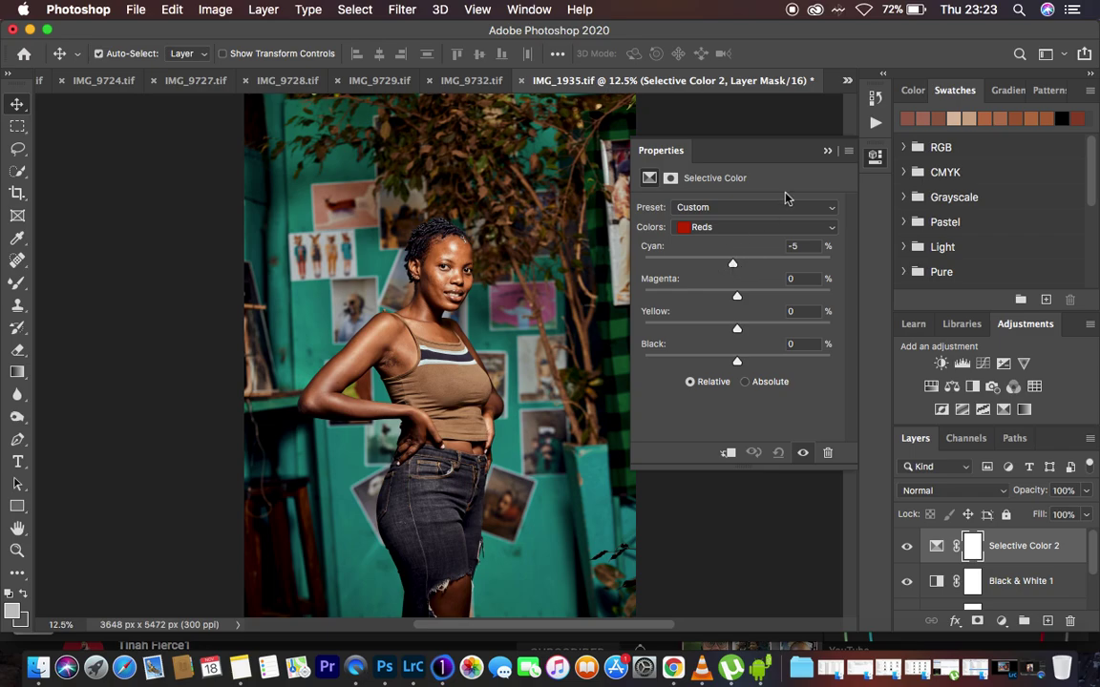
{"action": "left_click", "coordinate": [827, 151]}
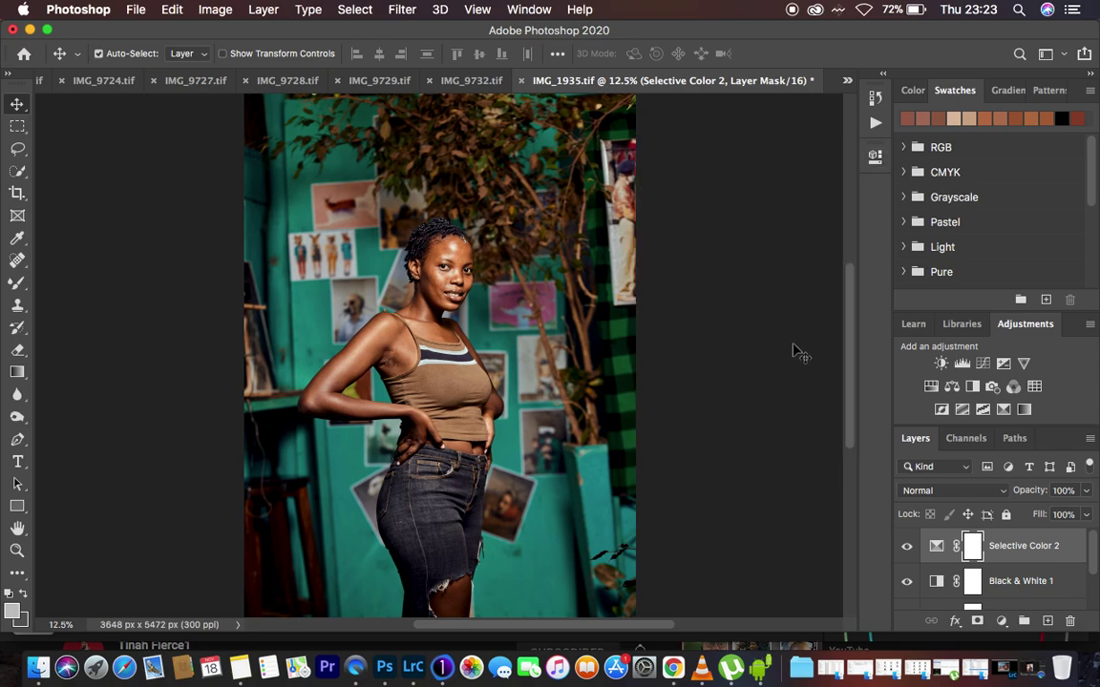